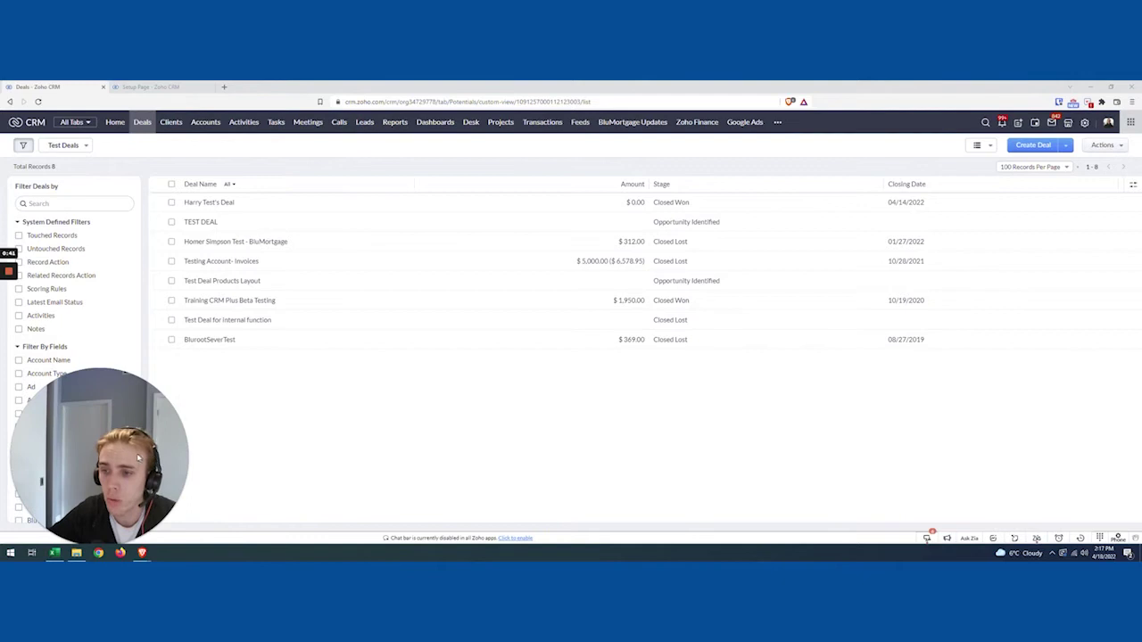
# - Start a new deal and begin entering the test deal's name
pyautogui.moveTo(137, 453); pyautogui.dragTo(546, 189)
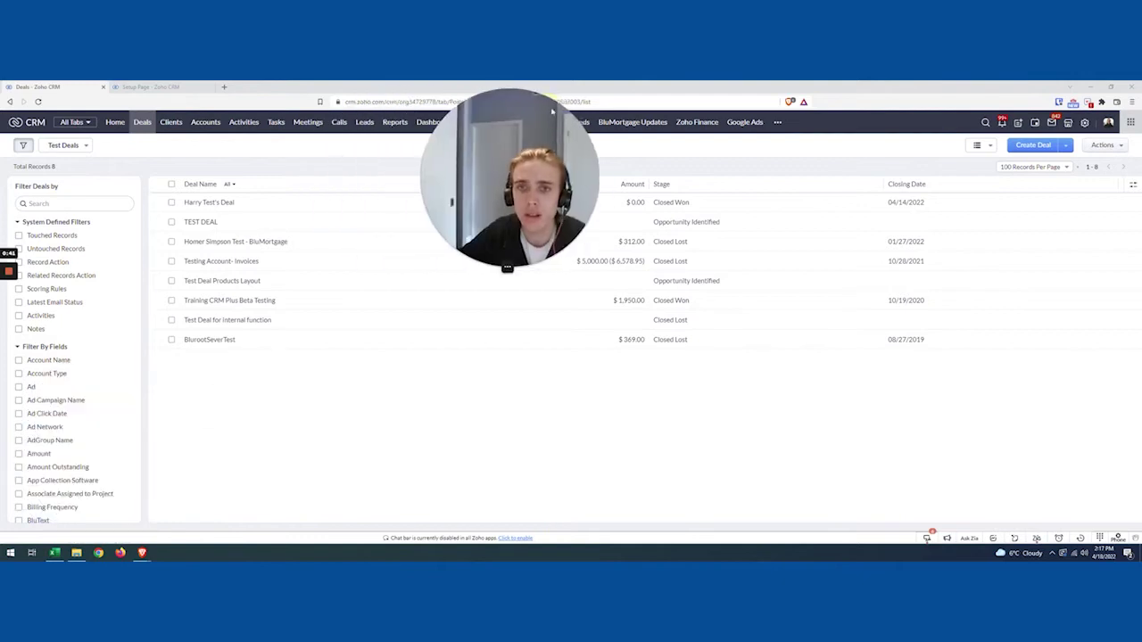
pyautogui.click(487, 264)
pyautogui.moveTo(497, 218); pyautogui.dragTo(583, 83)
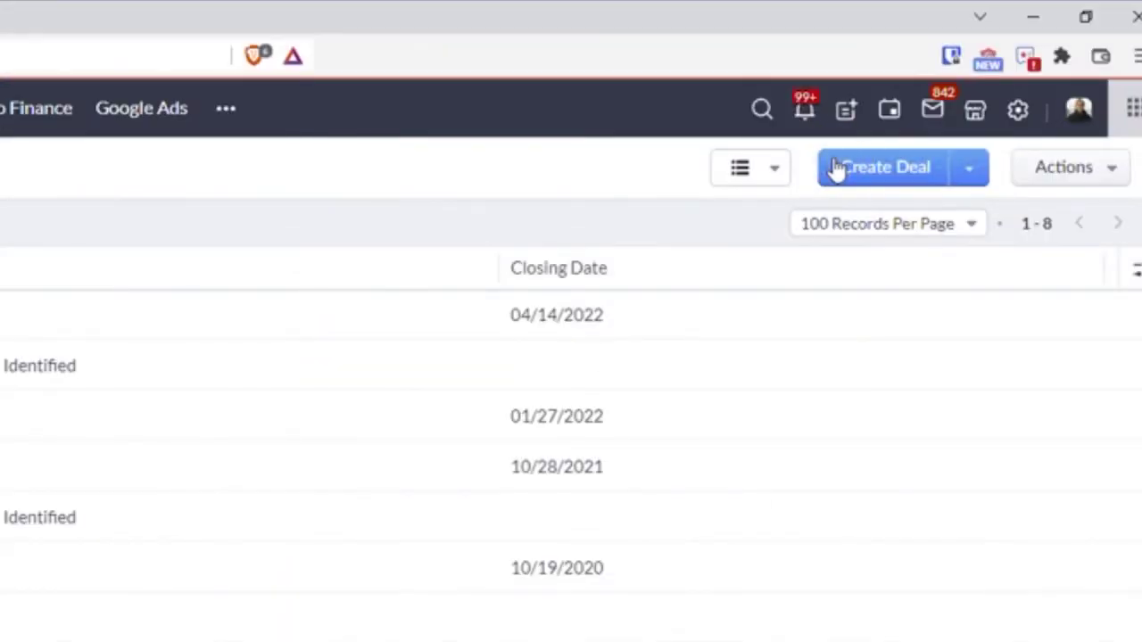
pyautogui.click(836, 166)
pyautogui.click(204, 239)
pyautogui.write("Tom's Test Deal")
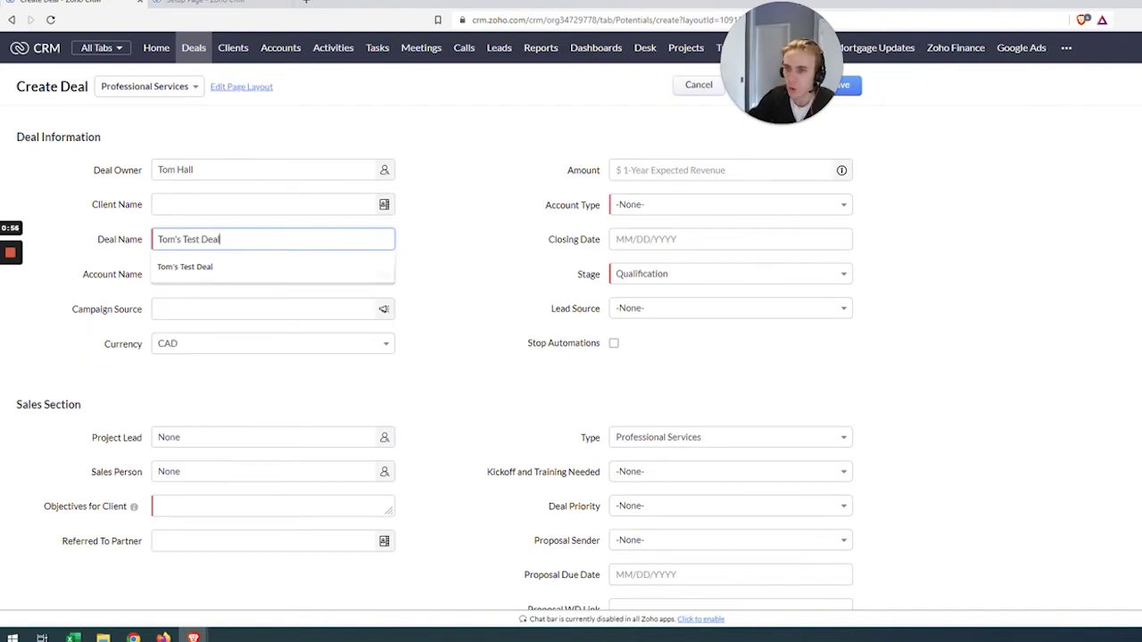
pyautogui.press('Escape')
# - Set Objectives for Client to Test and Account Type to New, and keep Stage at Qualification
pyautogui.click(222, 506)
pyautogui.write('Test')
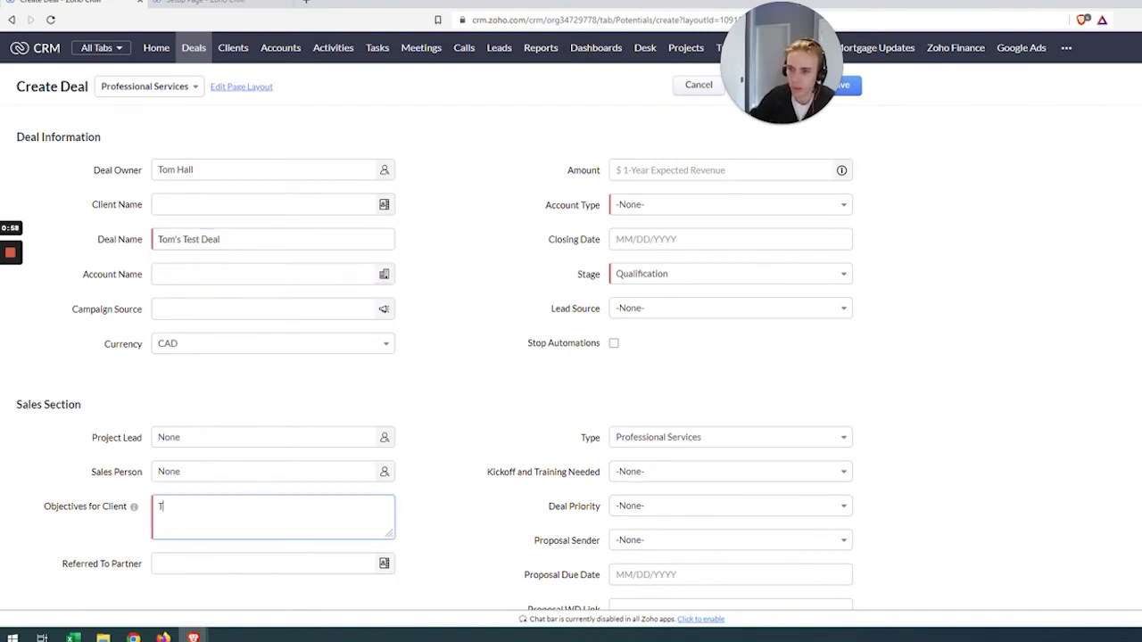
pyautogui.click(678, 207)
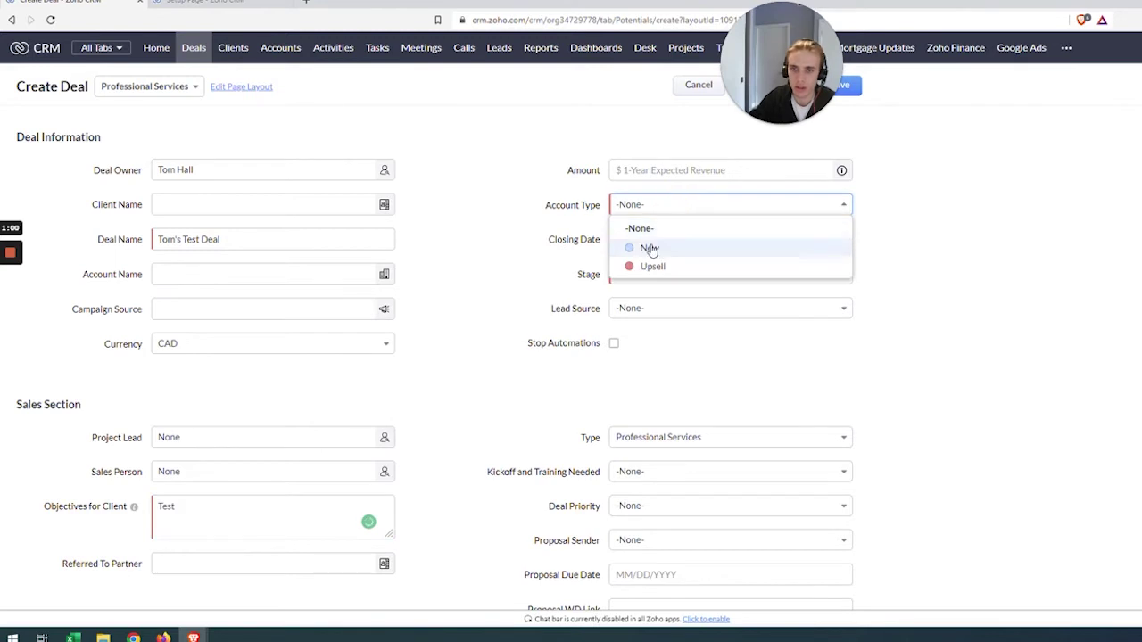
pyautogui.click(657, 245)
pyautogui.click(642, 278)
pyautogui.click(925, 262)
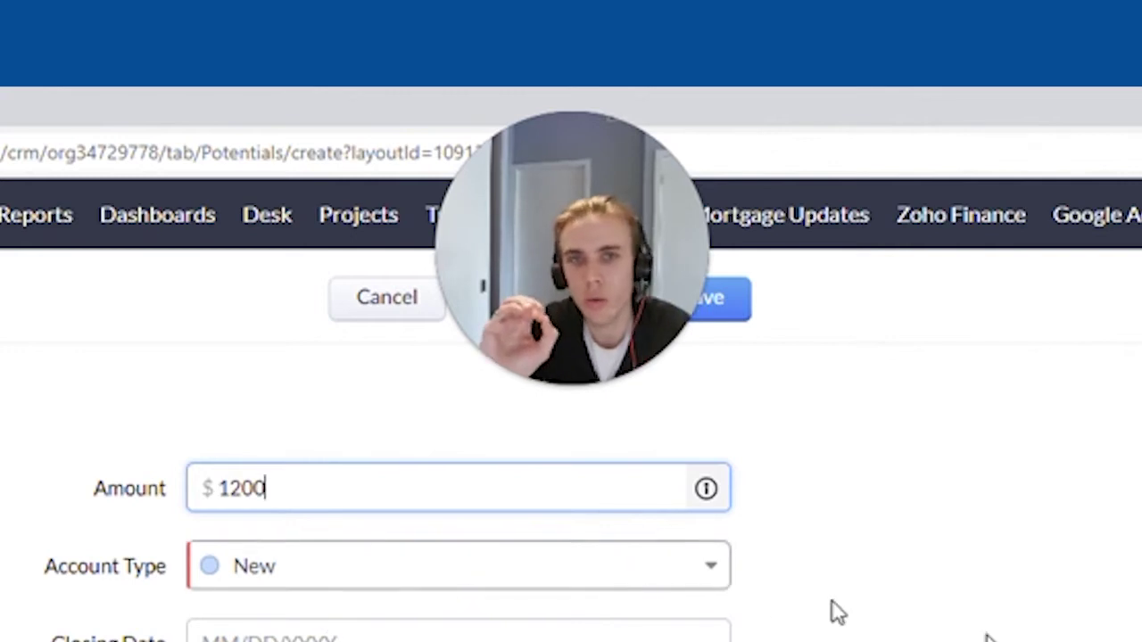
pyautogui.scroll(-5, 571, 402)
pyautogui.scroll(3, 571, 401)
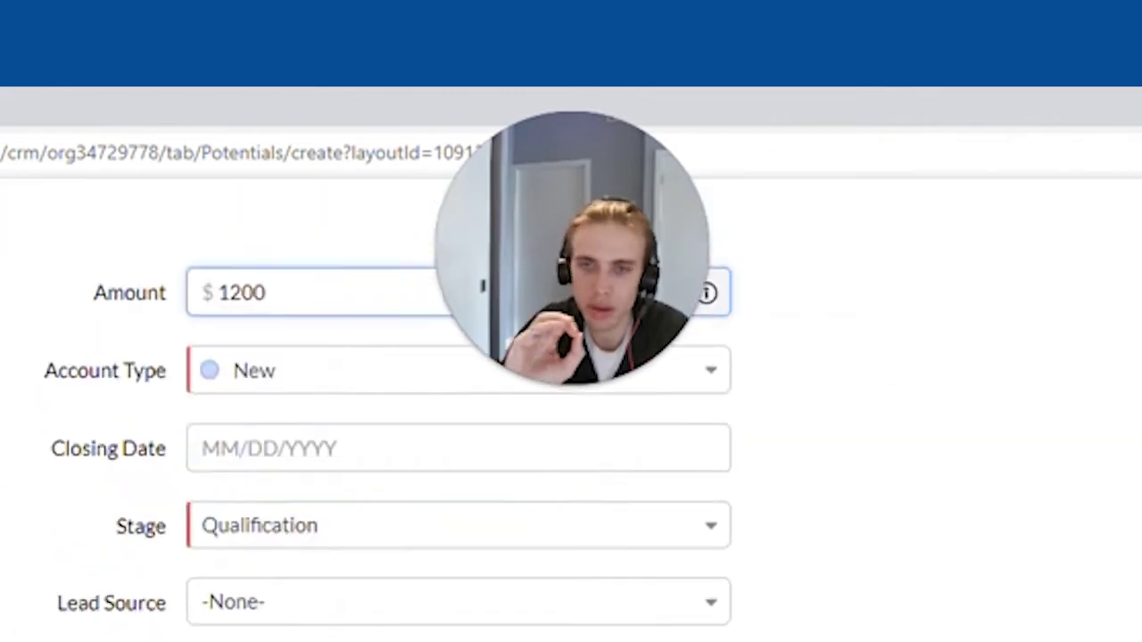
pyautogui.scroll(-8, 571, 401)
pyautogui.scroll(-10, 459, 446)
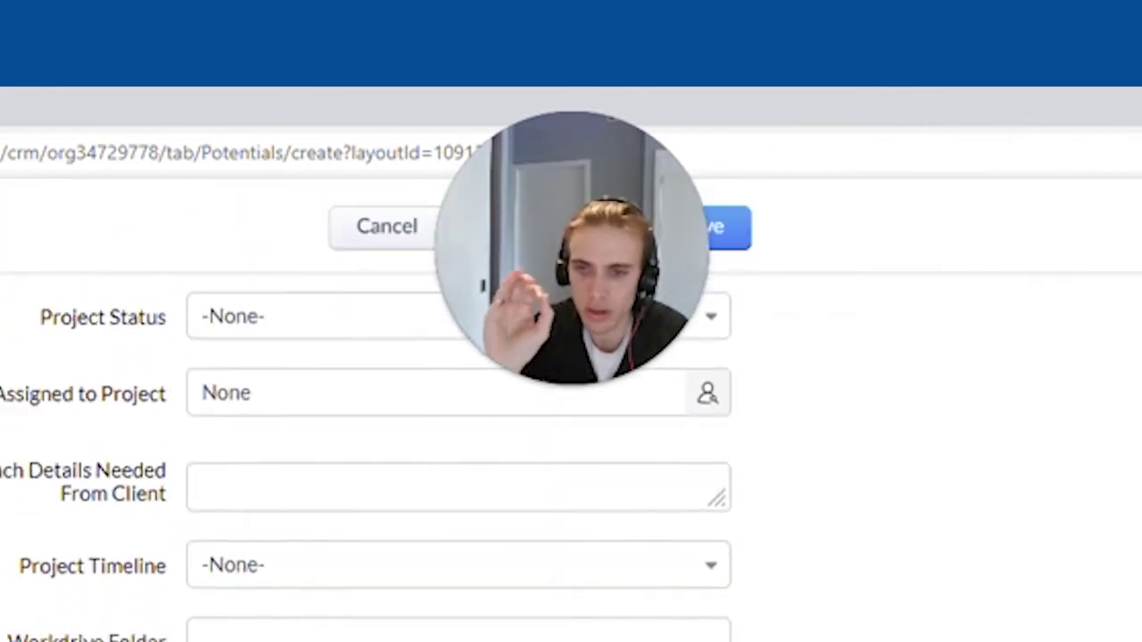
pyautogui.scroll(-10, 459, 446)
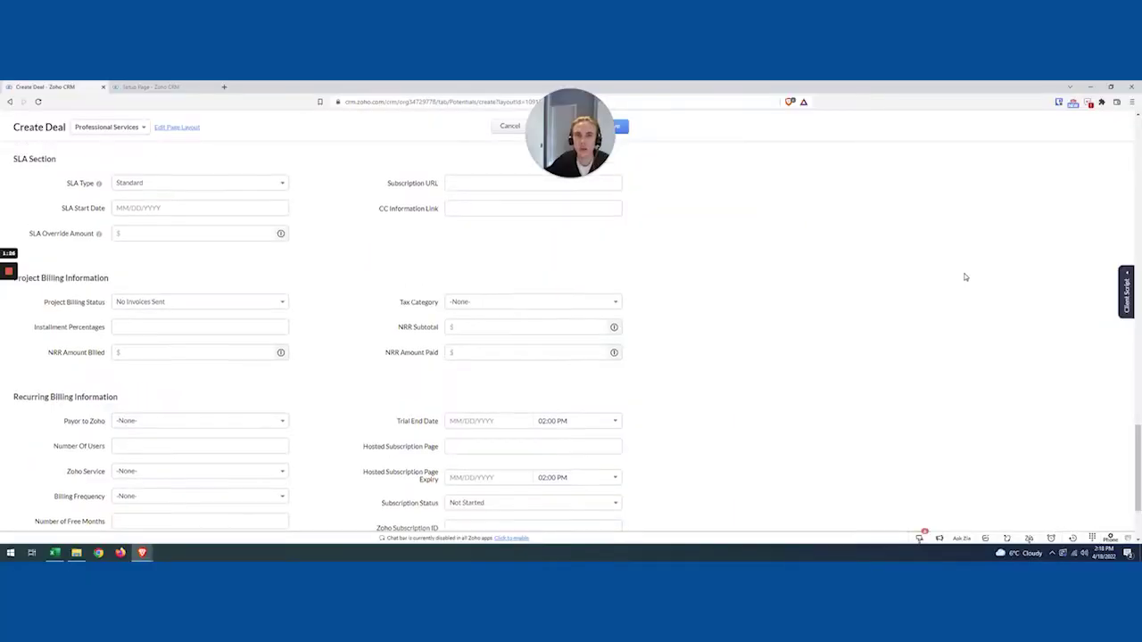
pyautogui.scroll(20, 965, 277)
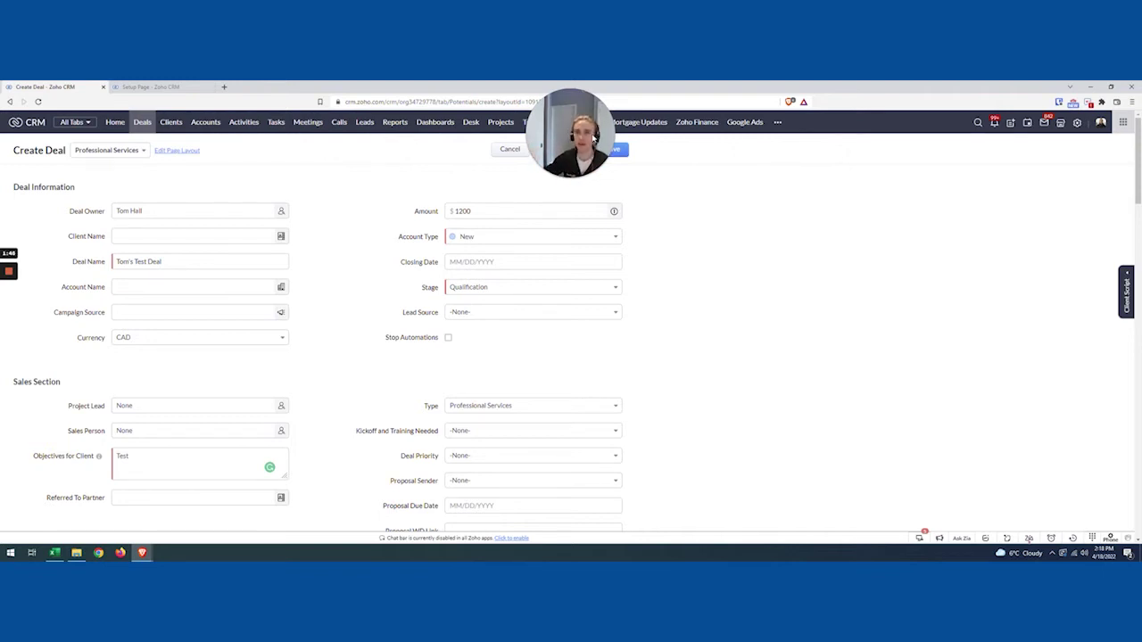
# - Trigger the Sample Workflow on a record action when a deal is created
pyautogui.click(161, 88)
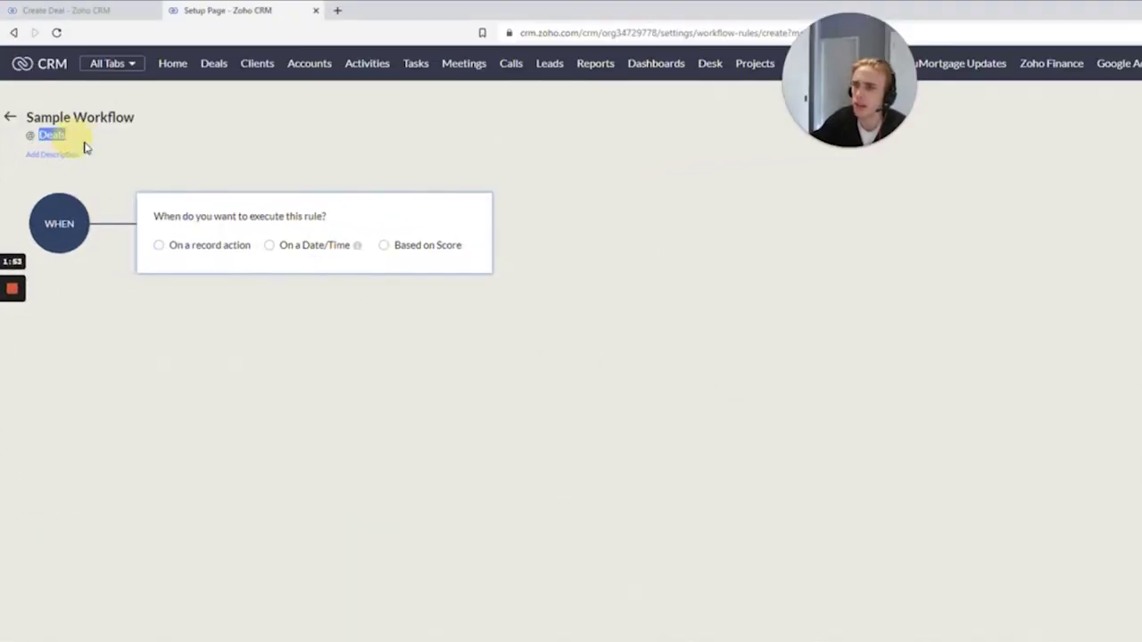
pyautogui.click(187, 254)
pyautogui.click(455, 365)
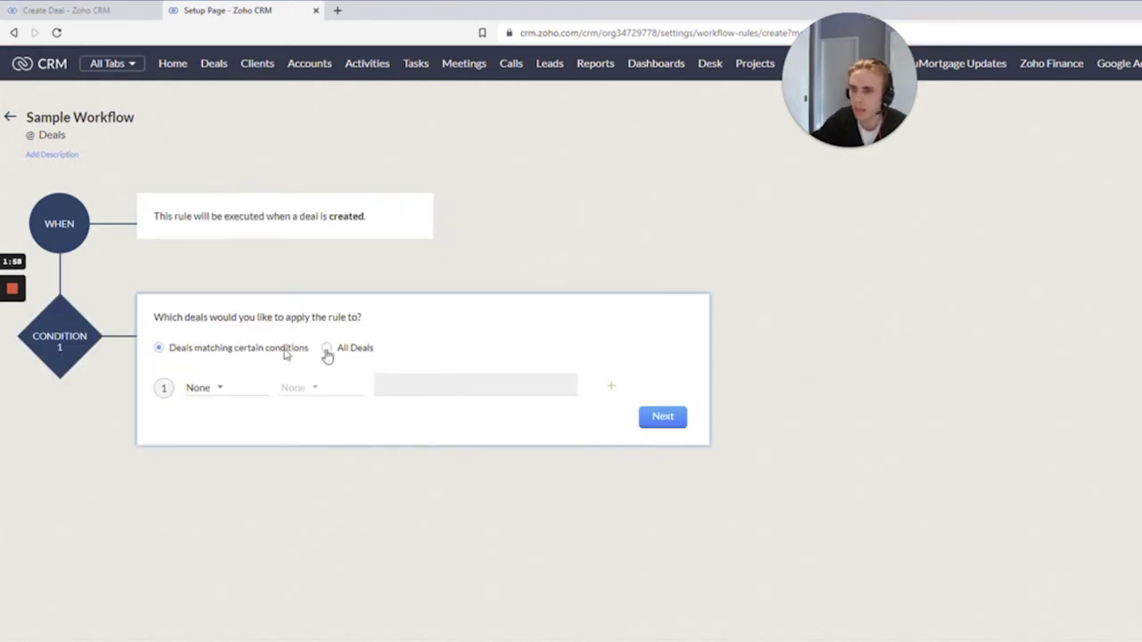
# - Add the condition Deal Name contains Test and continue to instant actions
pyautogui.click(215, 388)
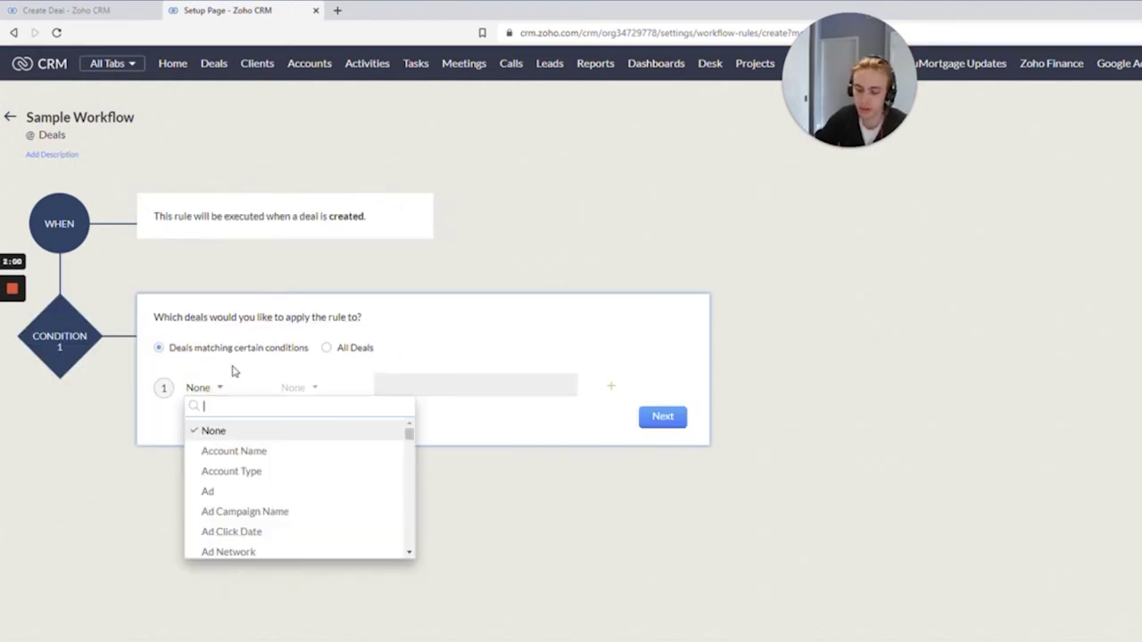
pyautogui.write('deal')
pyautogui.press('Down')
pyautogui.press('Return')
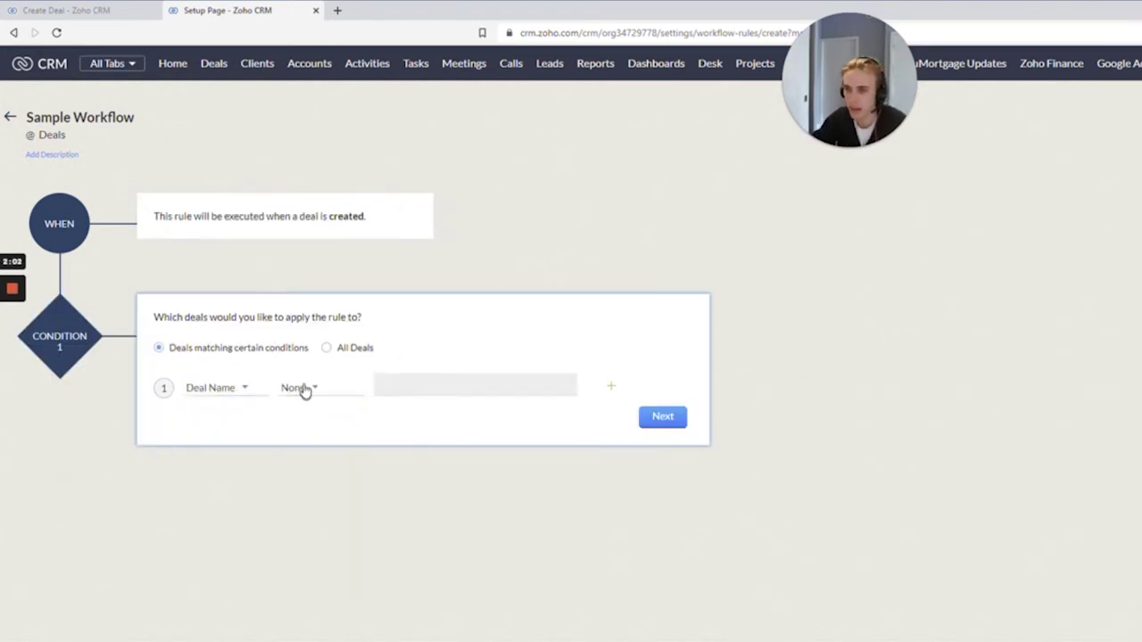
pyautogui.click(306, 390)
pyautogui.click(308, 469)
pyautogui.click(392, 383)
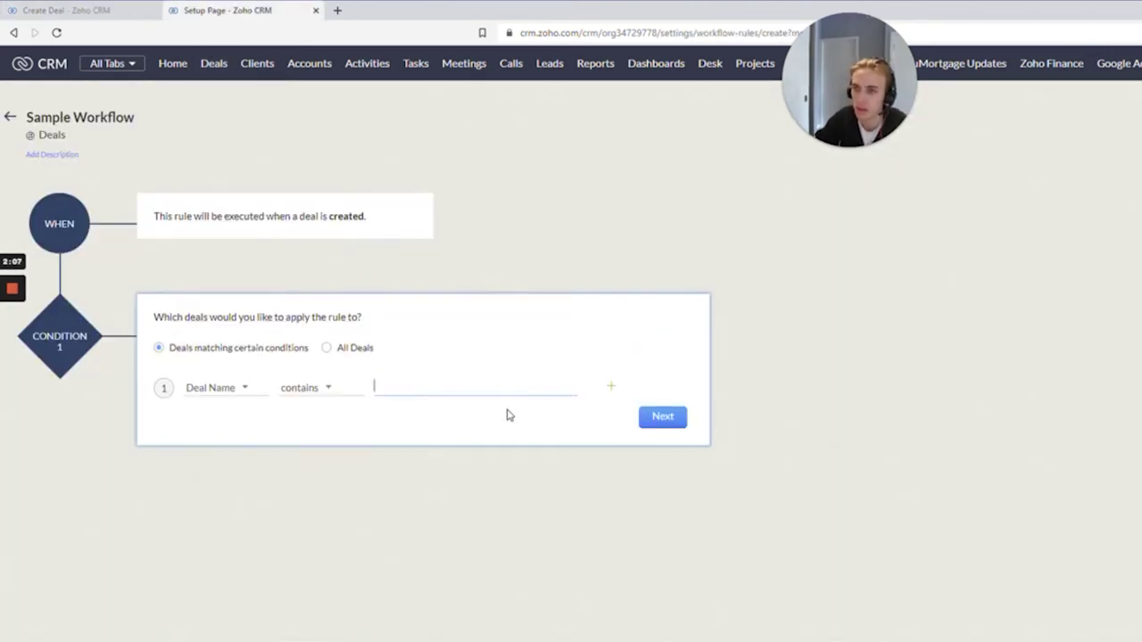
pyautogui.click(662, 417)
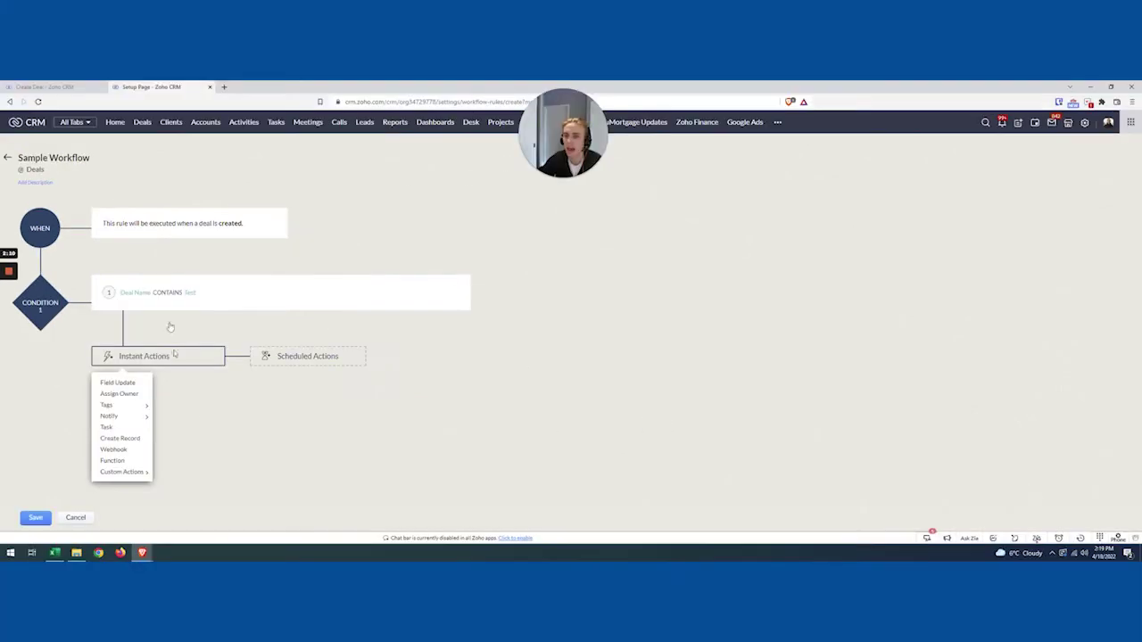
# - Add the Advanced Field Update (bludata) custom action and choose its data flow
pyautogui.moveTo(564, 157); pyautogui.dragTo(544, 158)
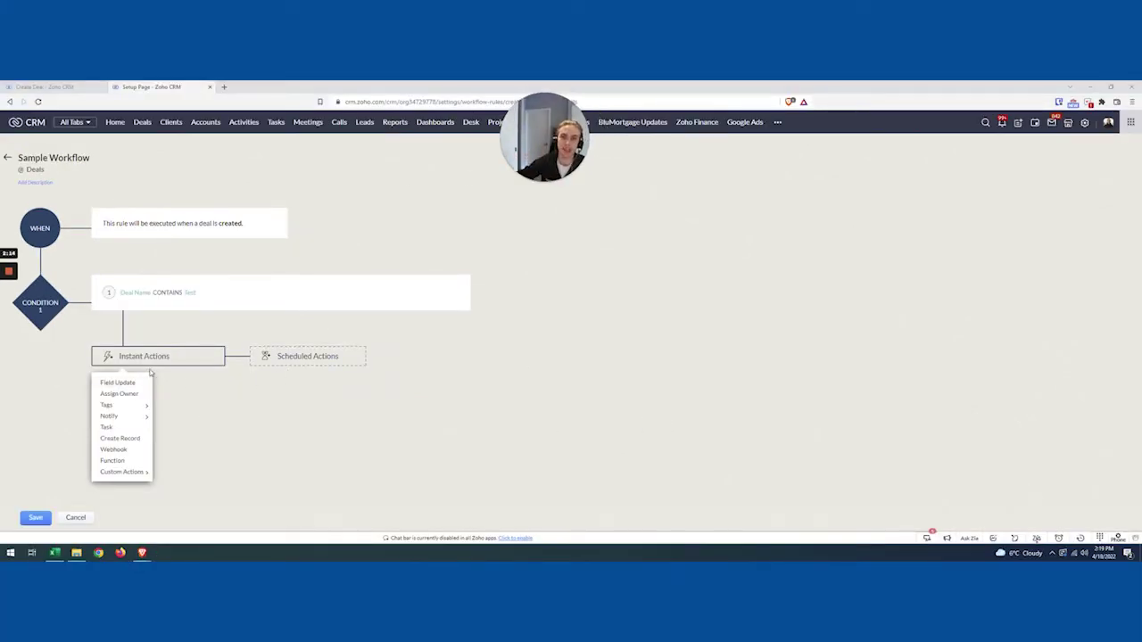
pyautogui.moveTo(134, 473)
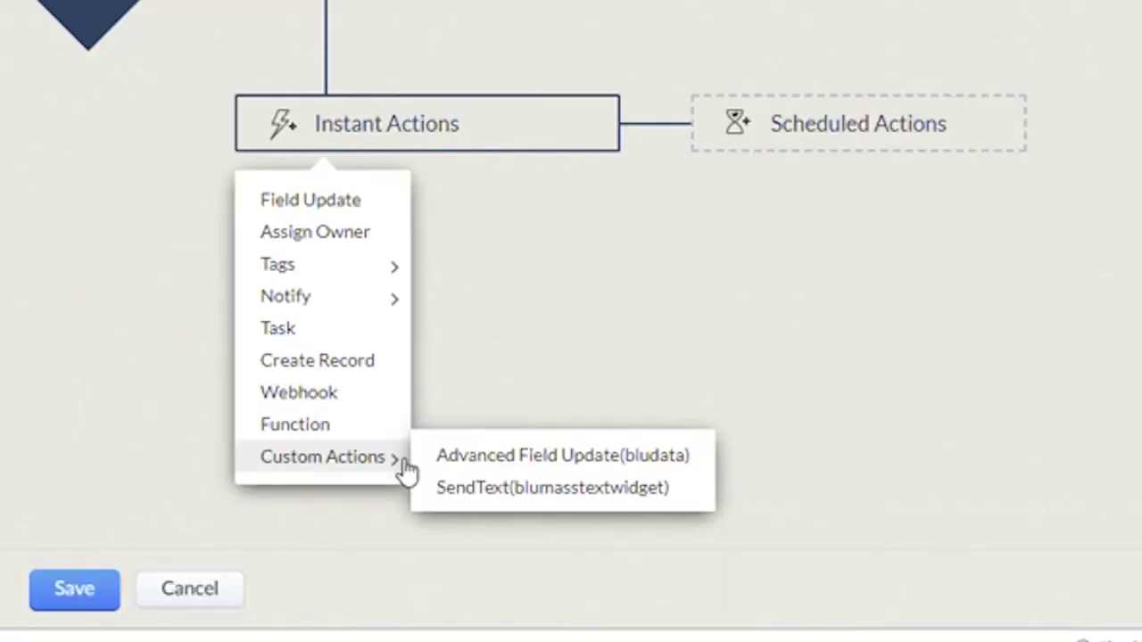
pyautogui.click(479, 459)
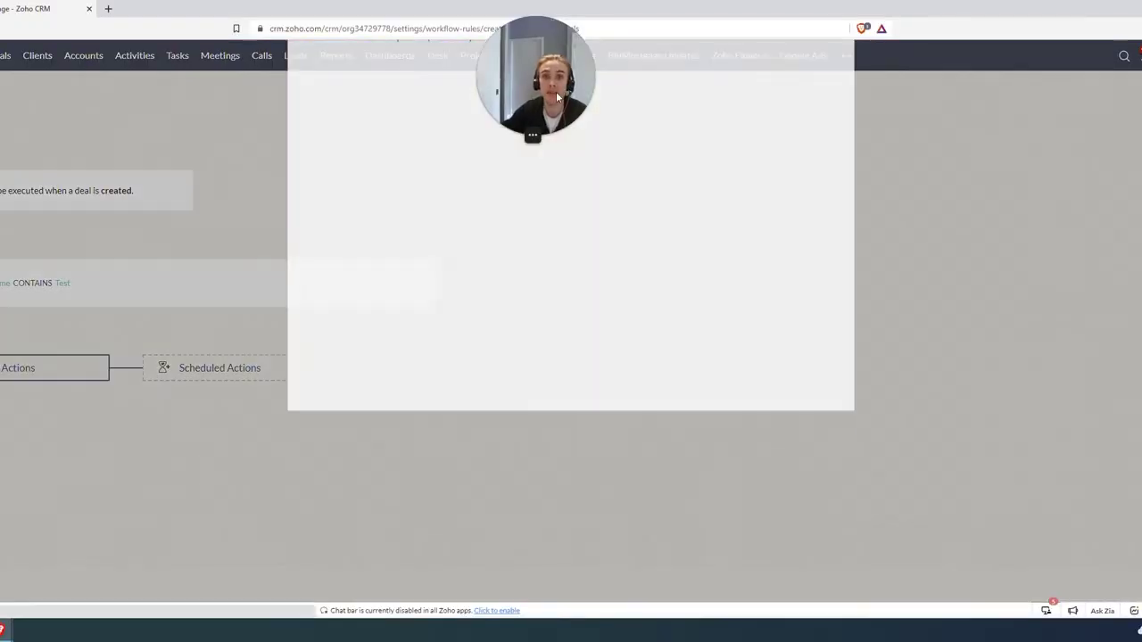
pyautogui.moveTo(551, 85); pyautogui.dragTo(983, 29)
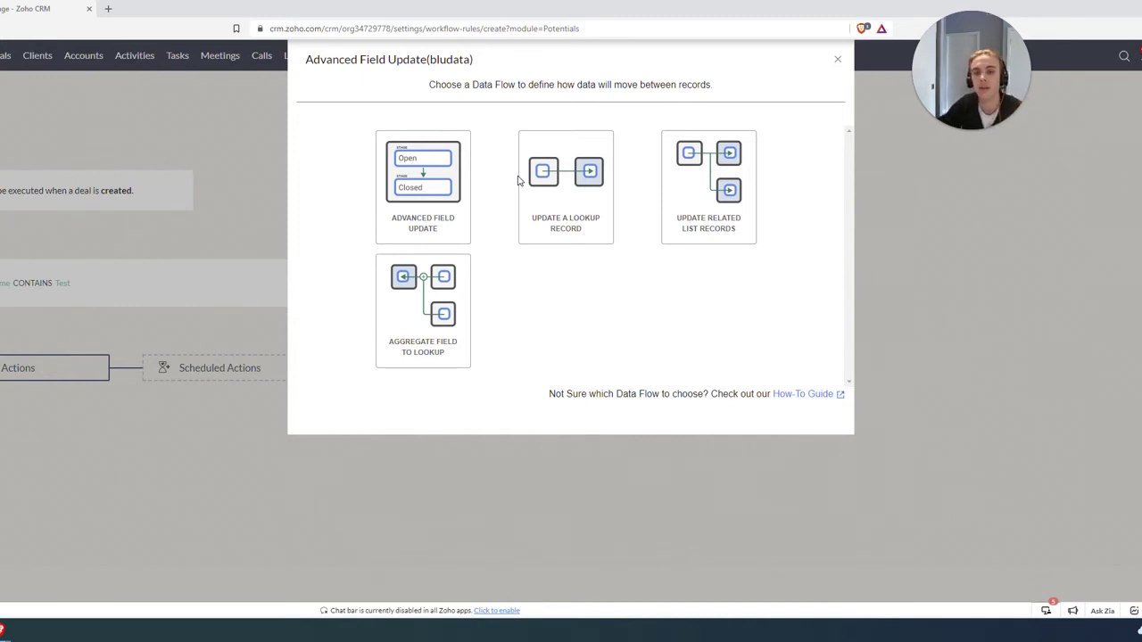
pyautogui.moveTo(928, 50); pyautogui.dragTo(736, 50)
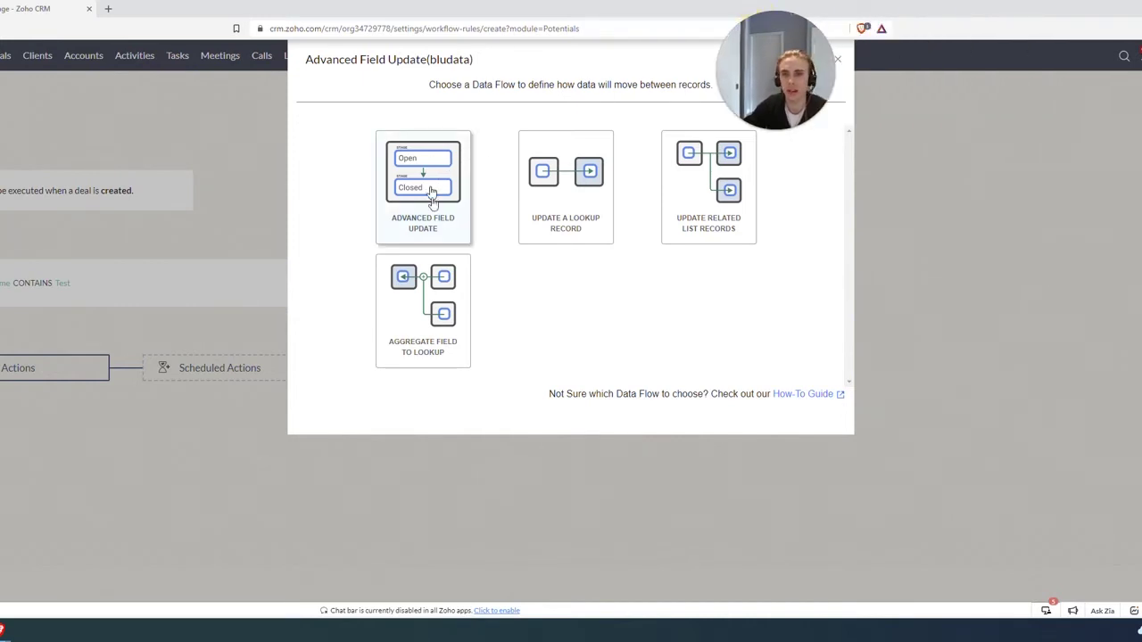
pyautogui.click(427, 234)
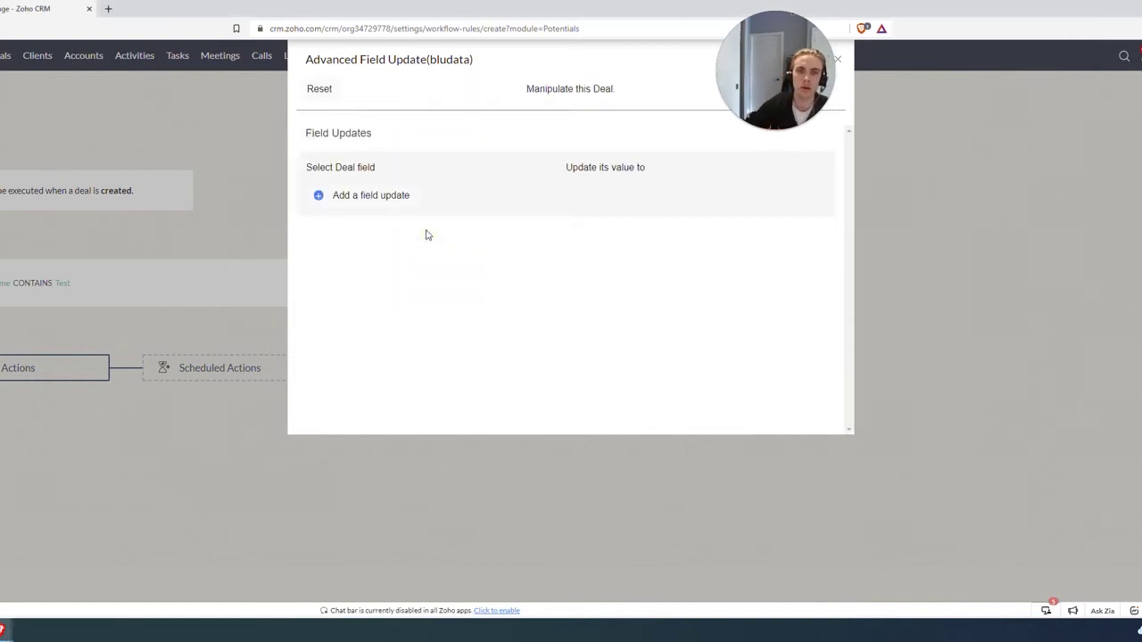
# - Add a field update row targeting the deal's NRR Subtotal field
pyautogui.moveTo(800, 73); pyautogui.dragTo(733, 74)
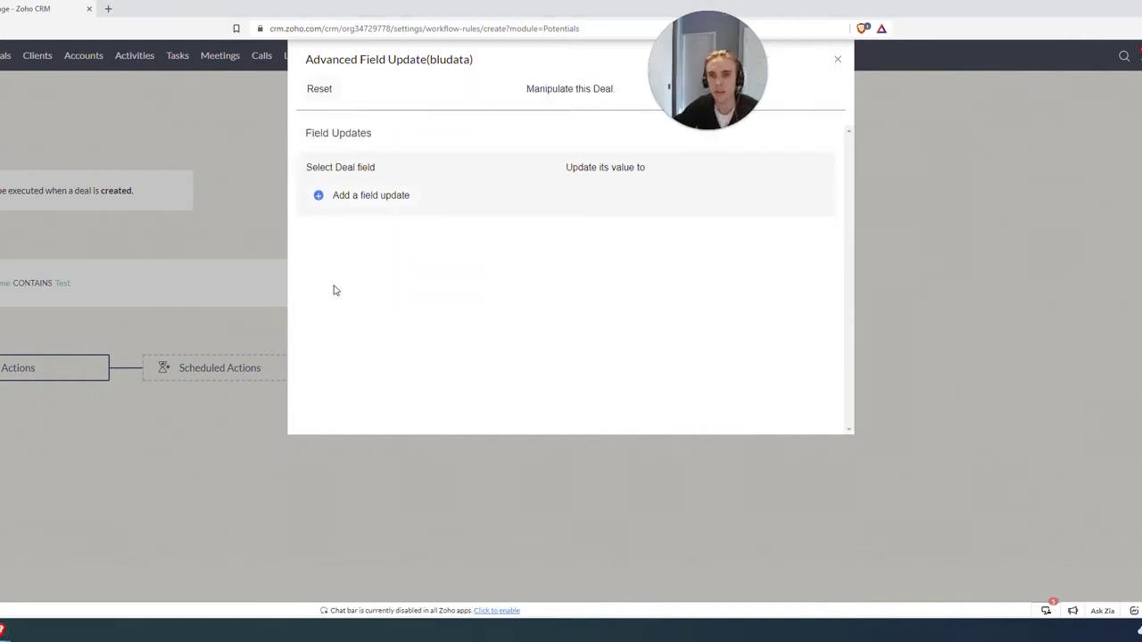
pyautogui.click(401, 196)
pyautogui.click(398, 196)
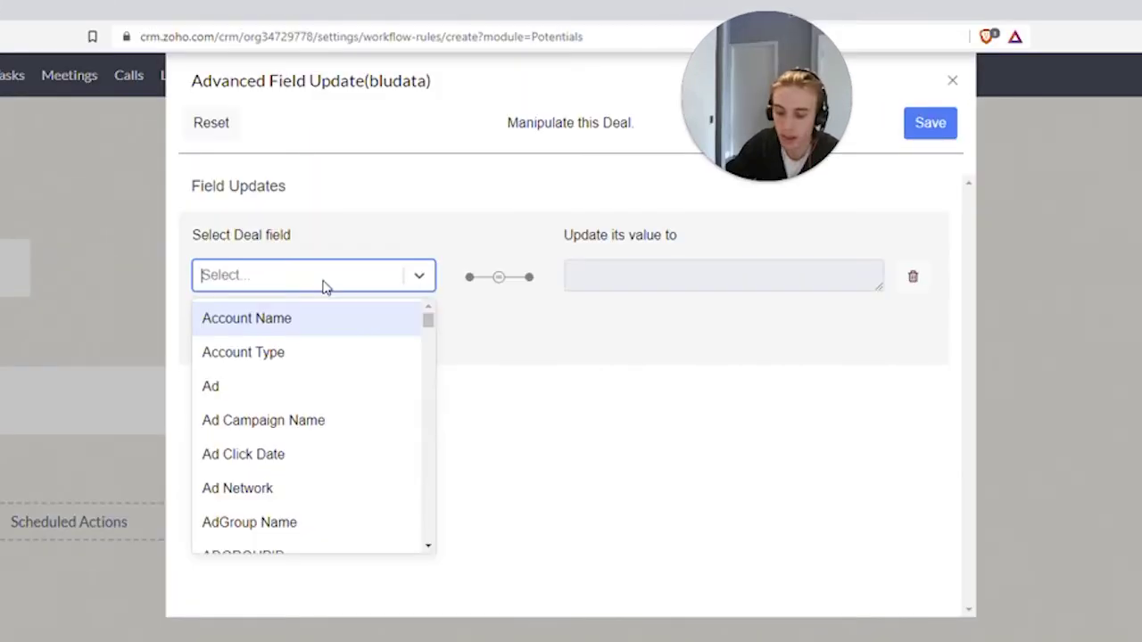
pyautogui.write('nrr')
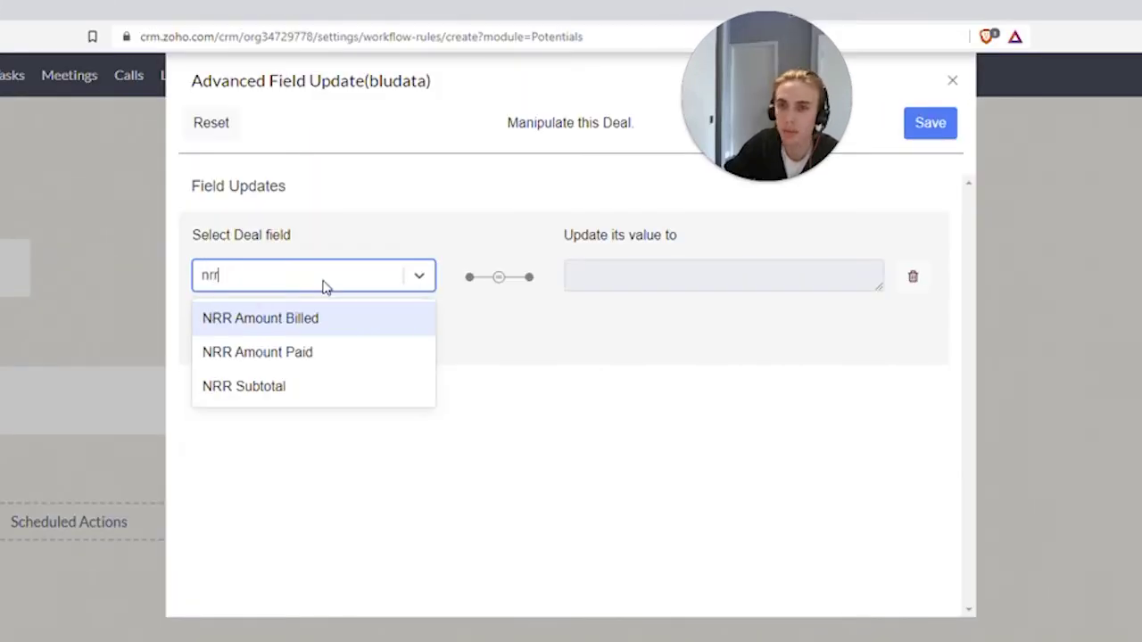
pyautogui.click(255, 387)
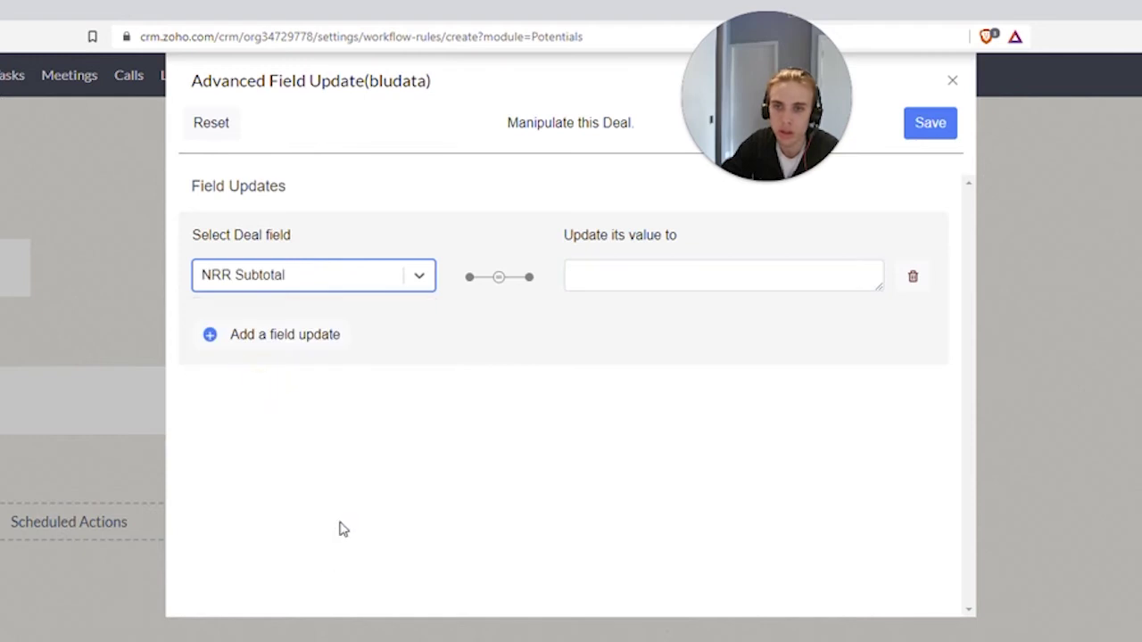
# - Set NRR Subtotal's value to the merged ${!Deals.Amount} field and save the mapping
pyautogui.click(662, 275)
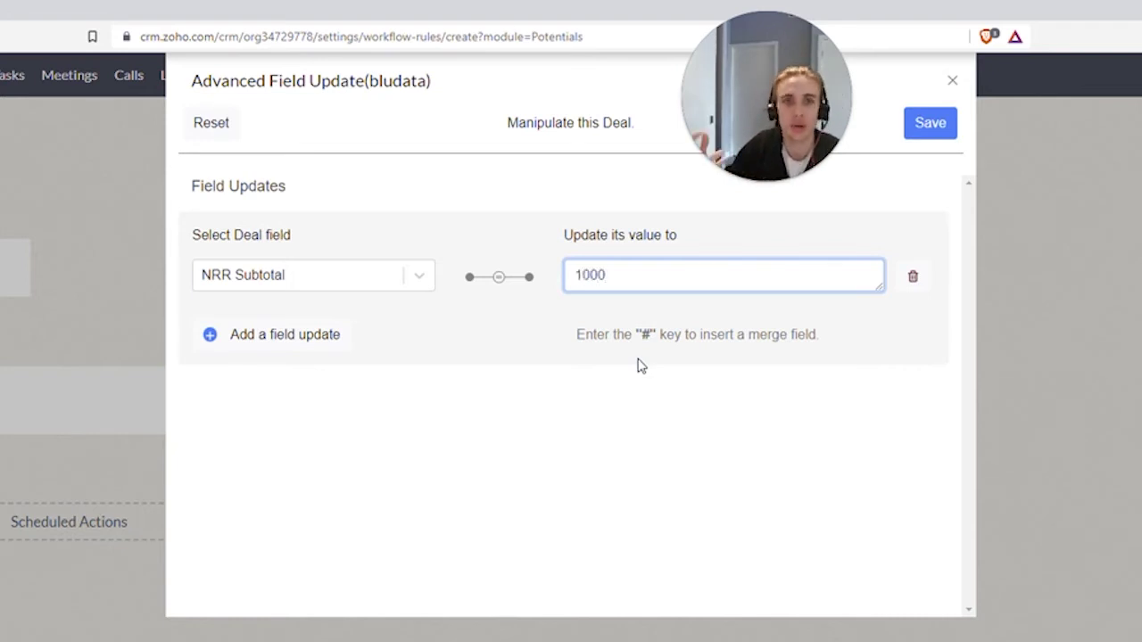
pyautogui.write('#')
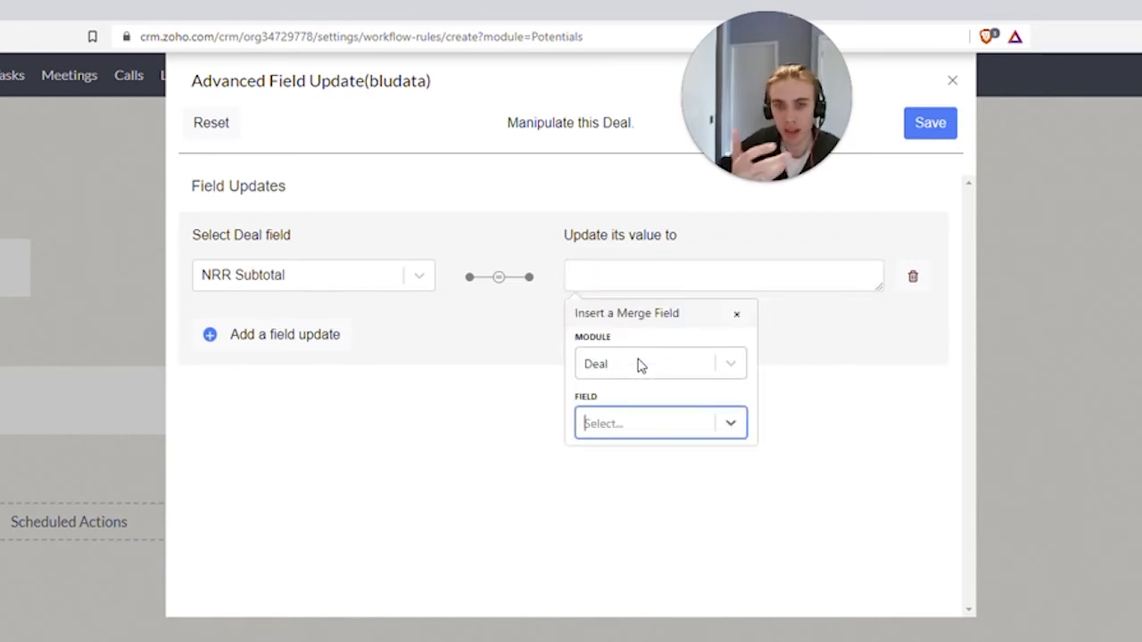
pyautogui.click(609, 427)
pyautogui.write('amou')
pyautogui.click(605, 466)
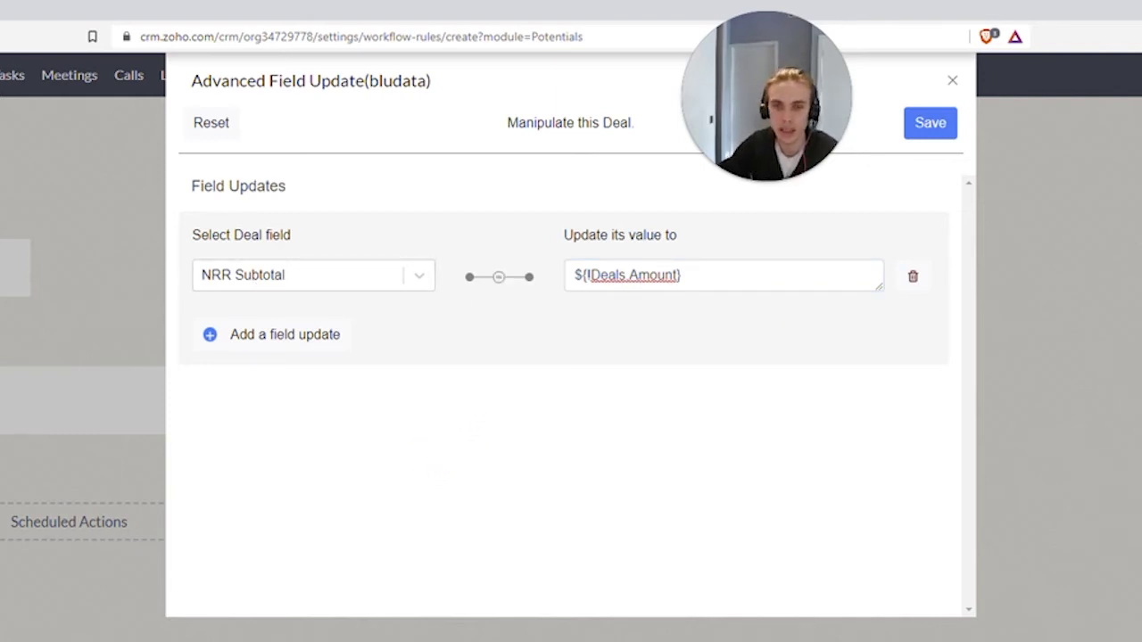
pyautogui.moveTo(822, 76); pyautogui.dragTo(1115, 76)
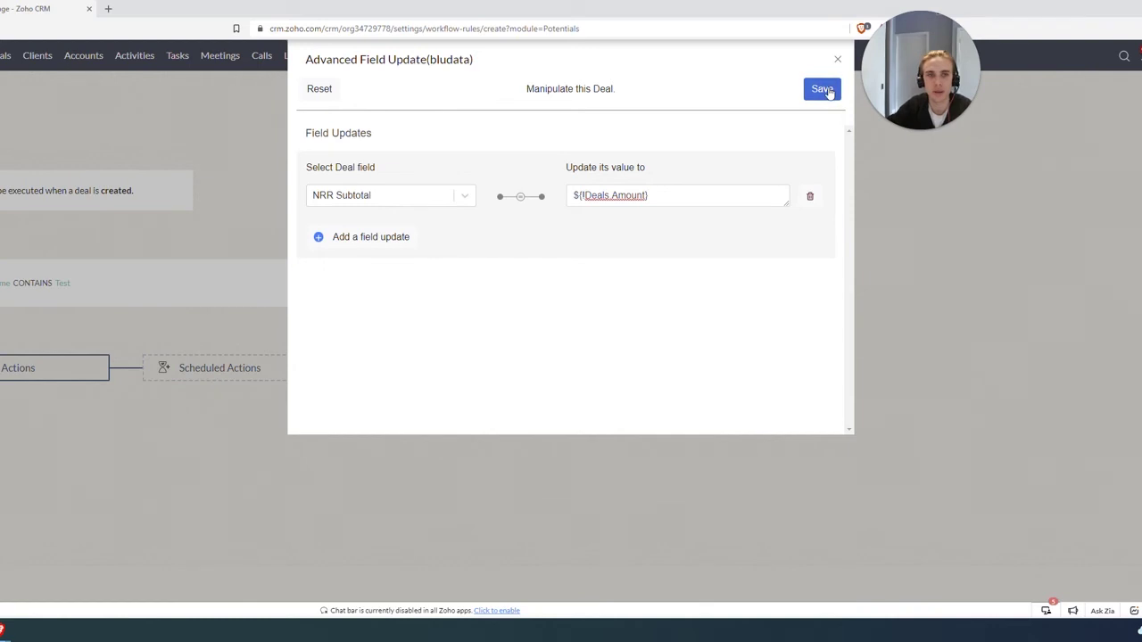
pyautogui.click(827, 93)
# - Name the update 'Amount to NRR Subtotal', associate it, and save Sample Workflow
pyautogui.click(657, 102)
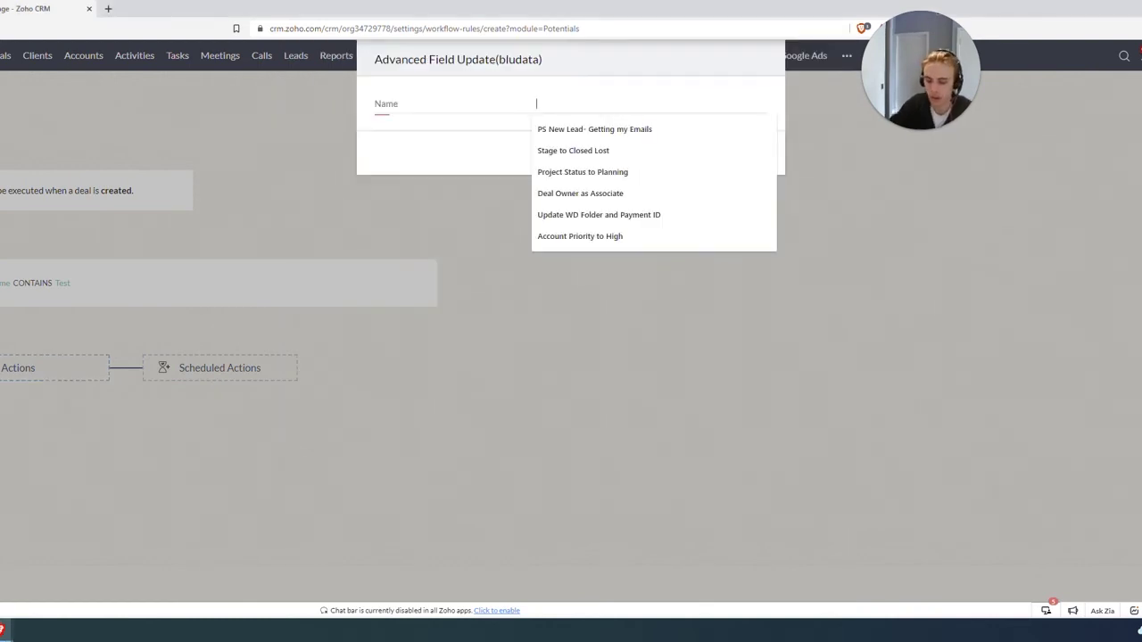
pyautogui.write('Amount to NRR')
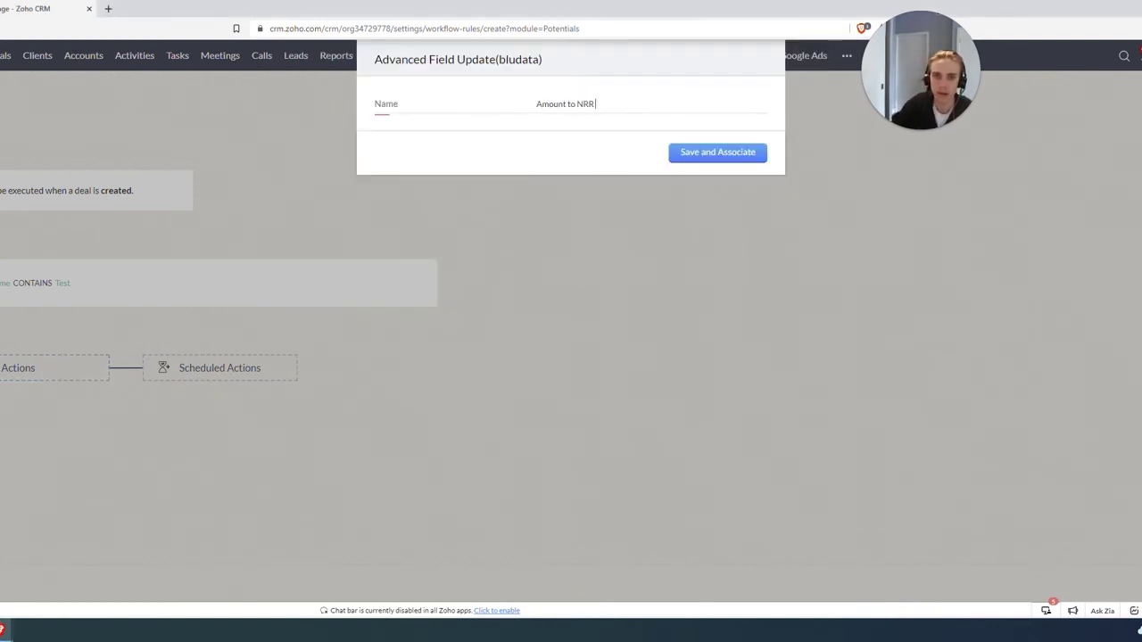
pyautogui.write(' Subtotal')
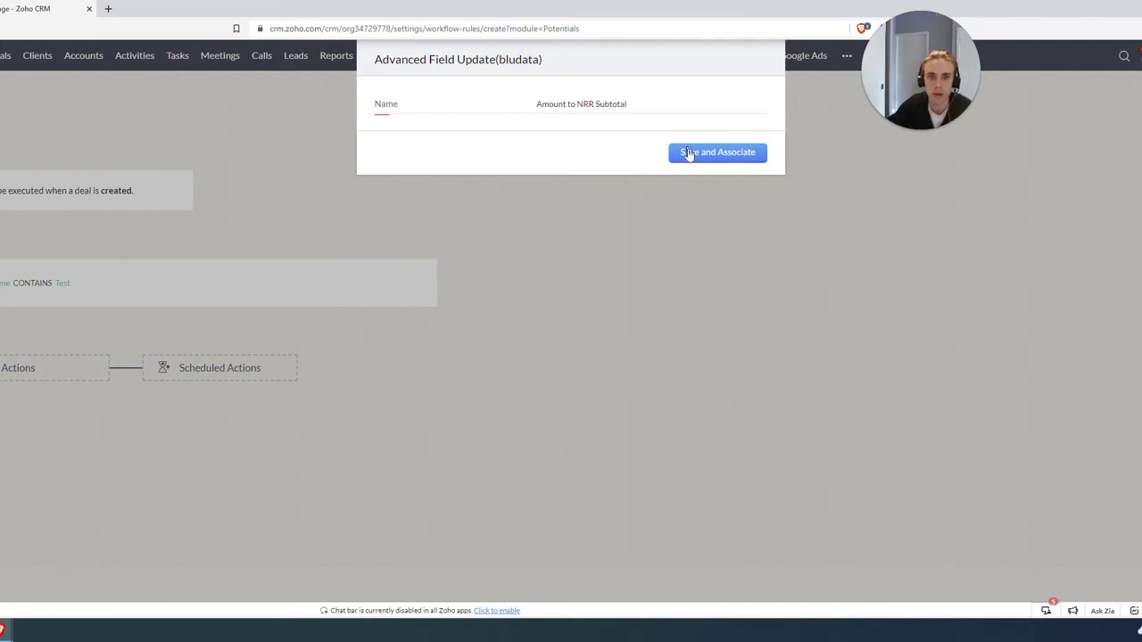
pyautogui.click(701, 154)
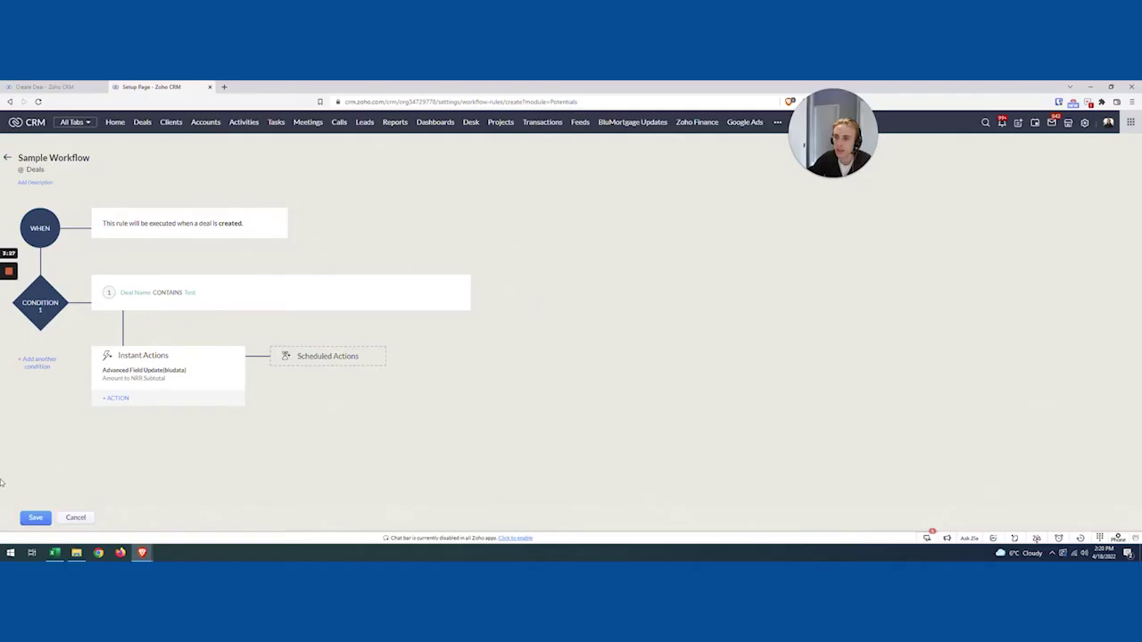
pyautogui.click(36, 518)
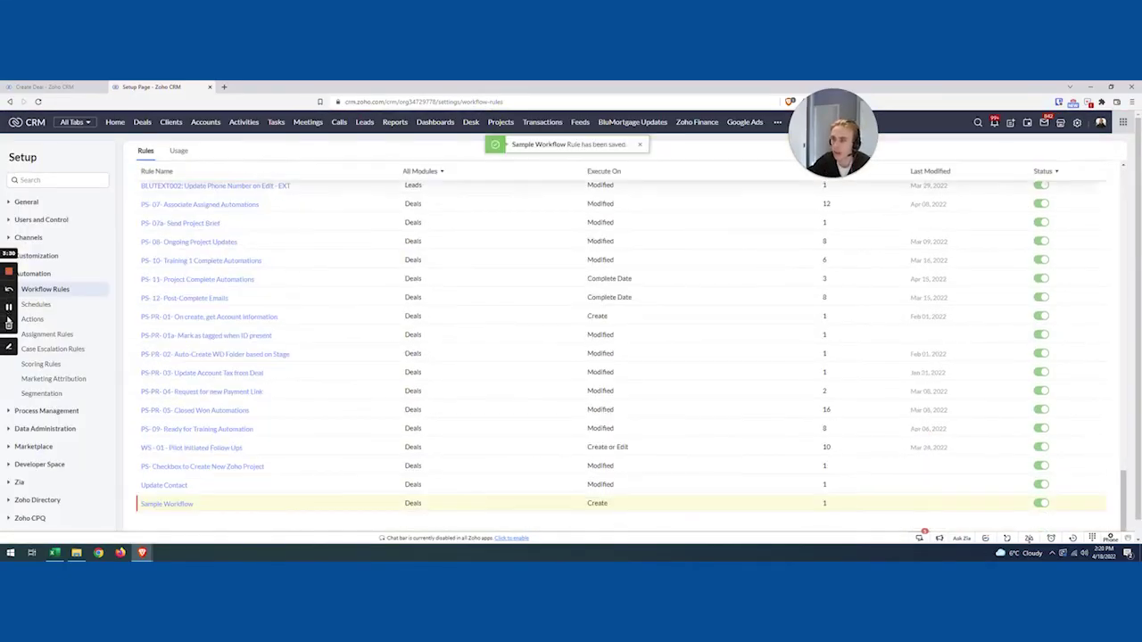
pyautogui.scroll(-10, 224, 375)
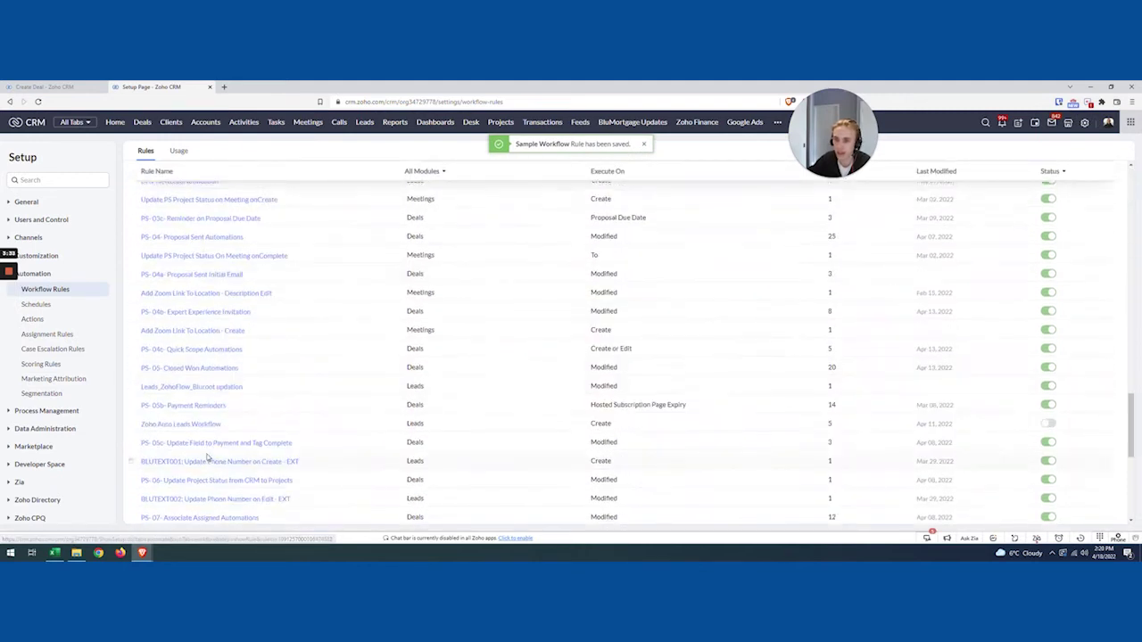
pyautogui.scroll(-2, 207, 457)
pyautogui.click(62, 88)
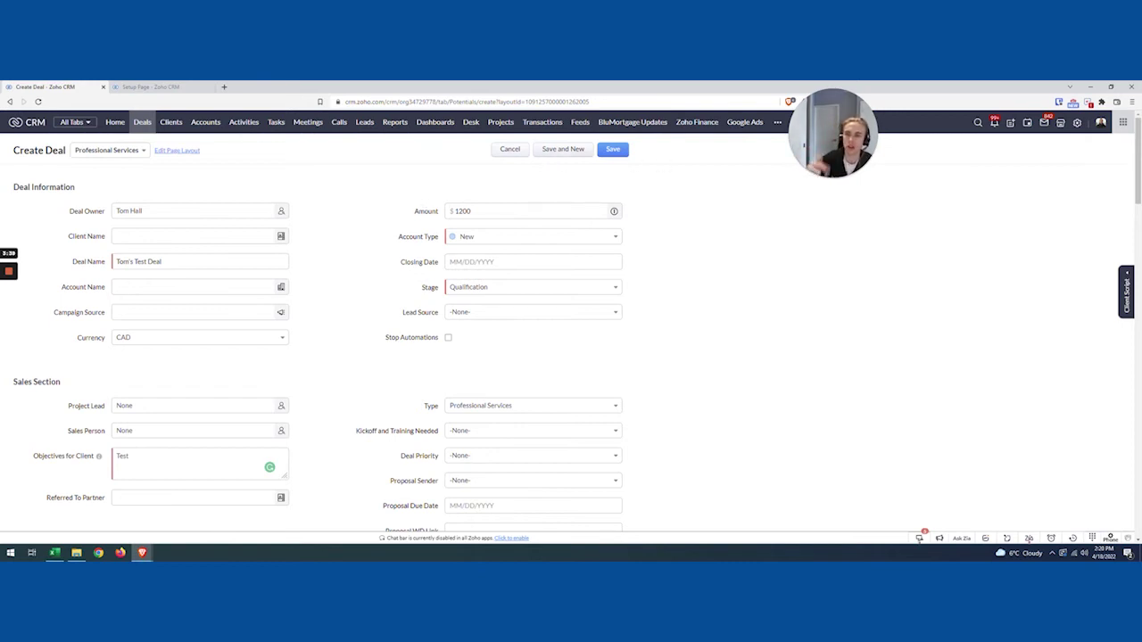
# - Save the $1200 test deal and find the Amount to NRR Subtotal entry in its Timeline
pyautogui.click(611, 150)
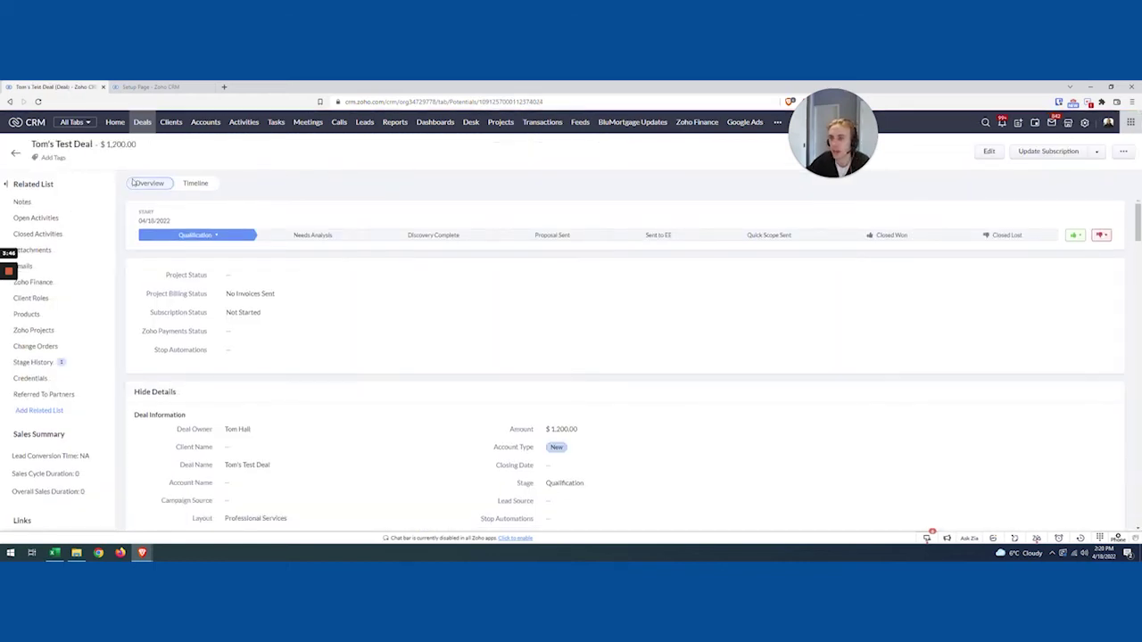
pyautogui.click(196, 184)
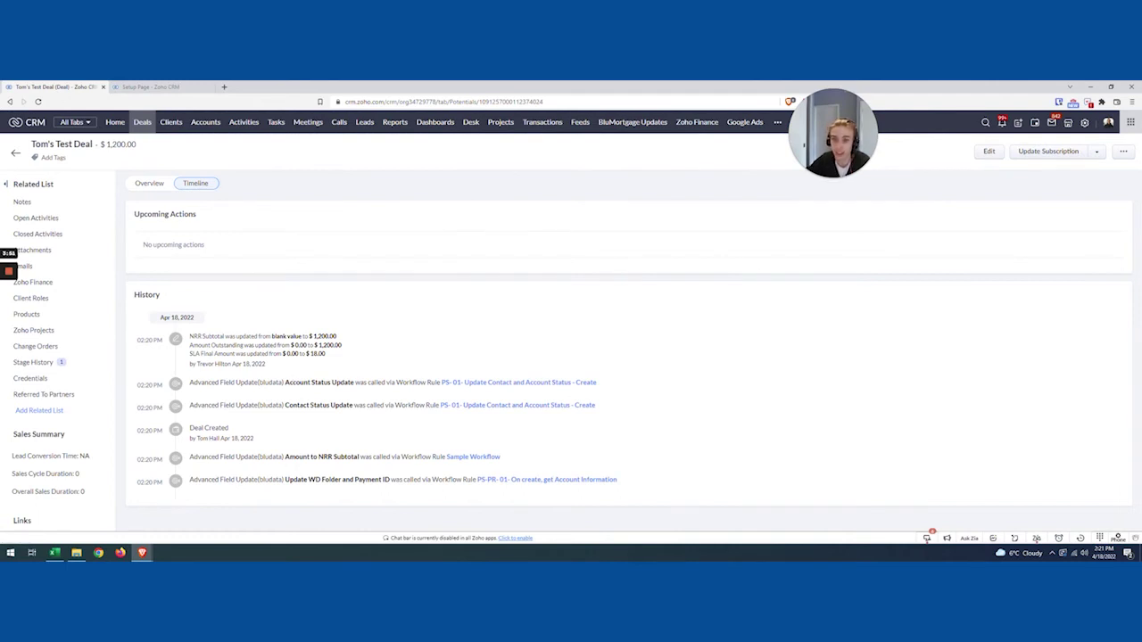
pyautogui.moveTo(228, 405); pyautogui.dragTo(332, 405)
pyautogui.click(332, 405)
pyautogui.moveTo(284, 457); pyautogui.dragTo(391, 457)
pyautogui.click(307, 447)
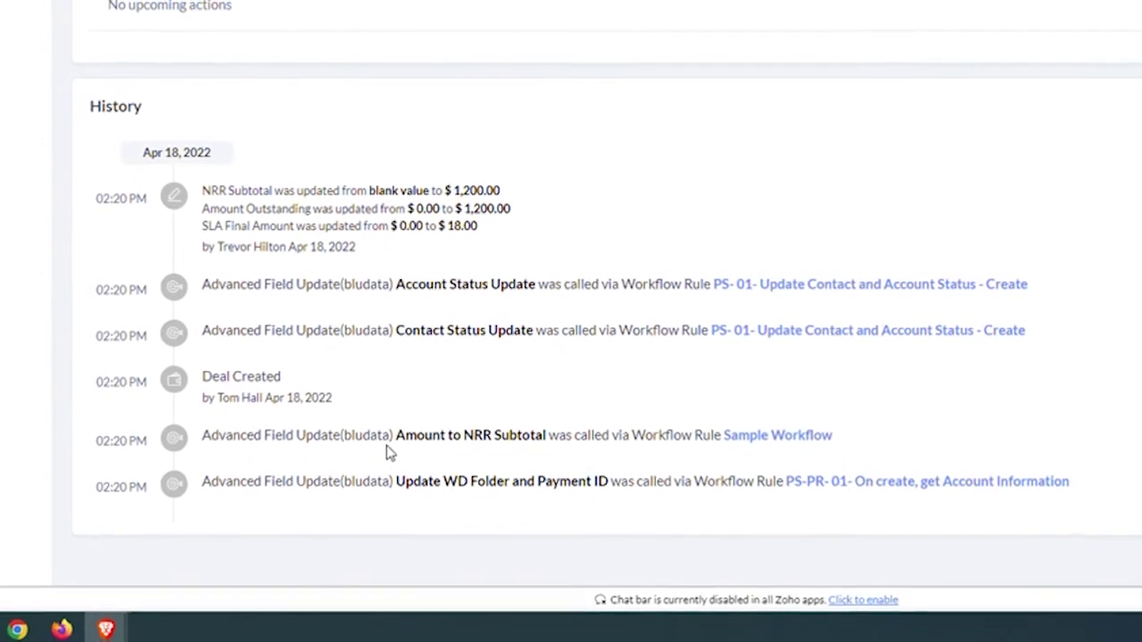
pyautogui.moveTo(389, 453); pyautogui.dragTo(544, 436)
pyautogui.click(544, 436)
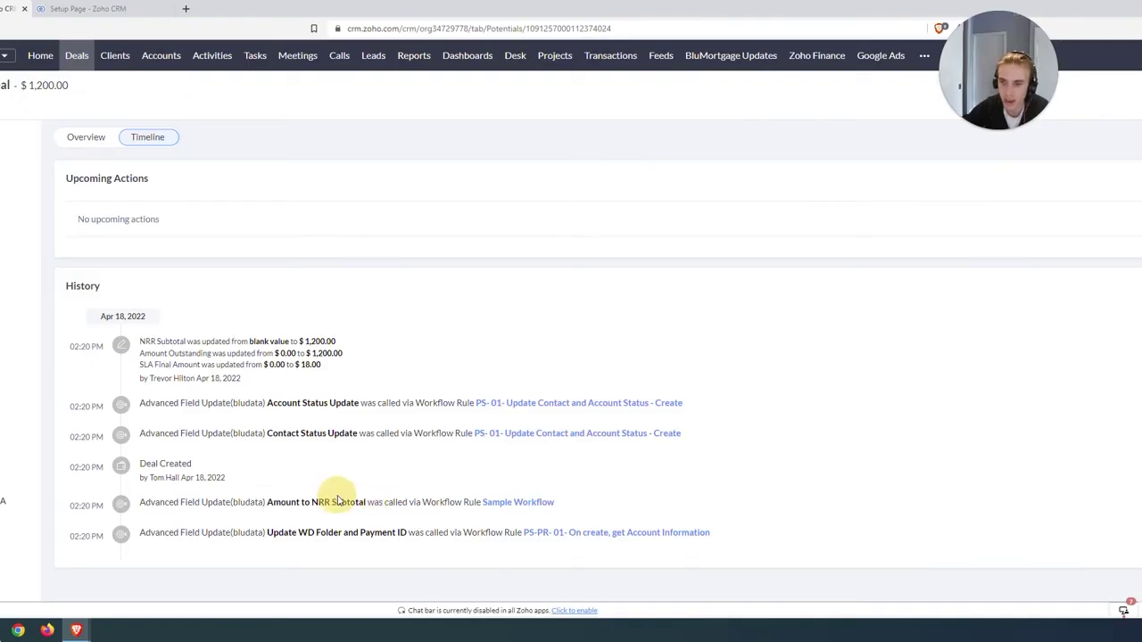
# - Check on the deal Overview that Project Billing Information shows NRR Subtotal $1,200.00
pyautogui.click(85, 141)
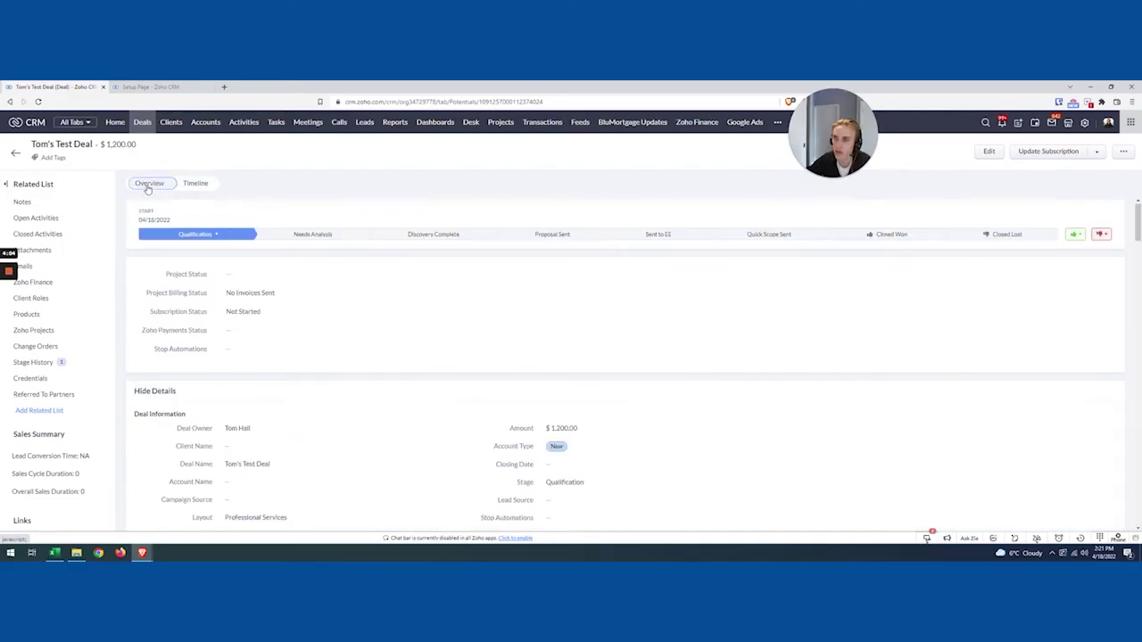
pyautogui.scroll(-3, 415, 256)
pyautogui.scroll(1, 530, 280)
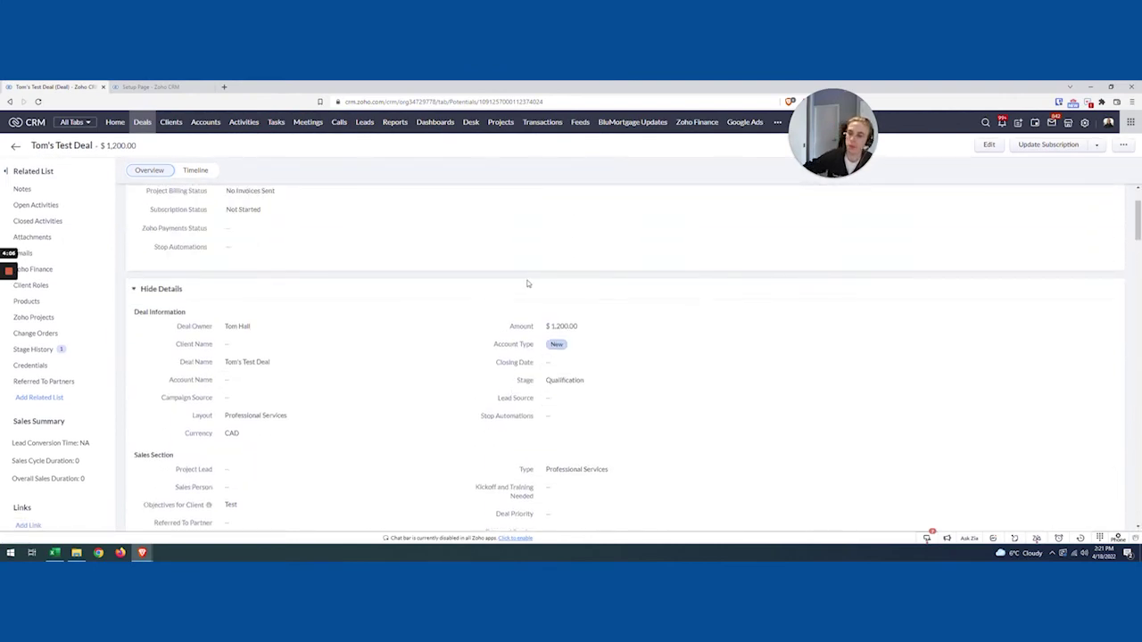
pyautogui.scroll(-10, 527, 284)
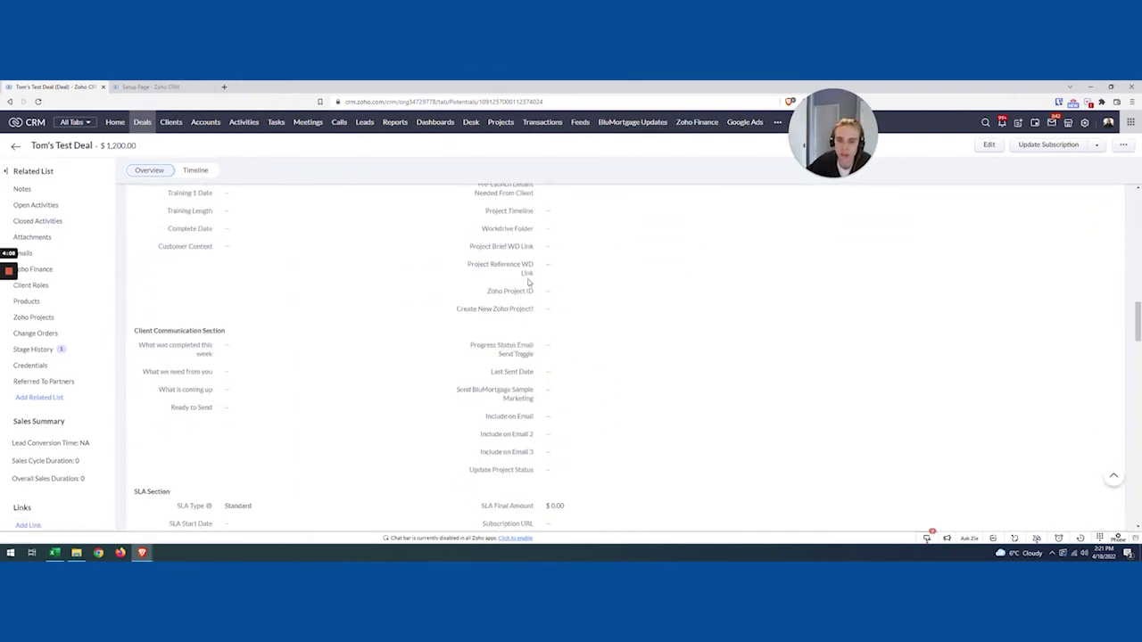
pyautogui.scroll(-8, 528, 282)
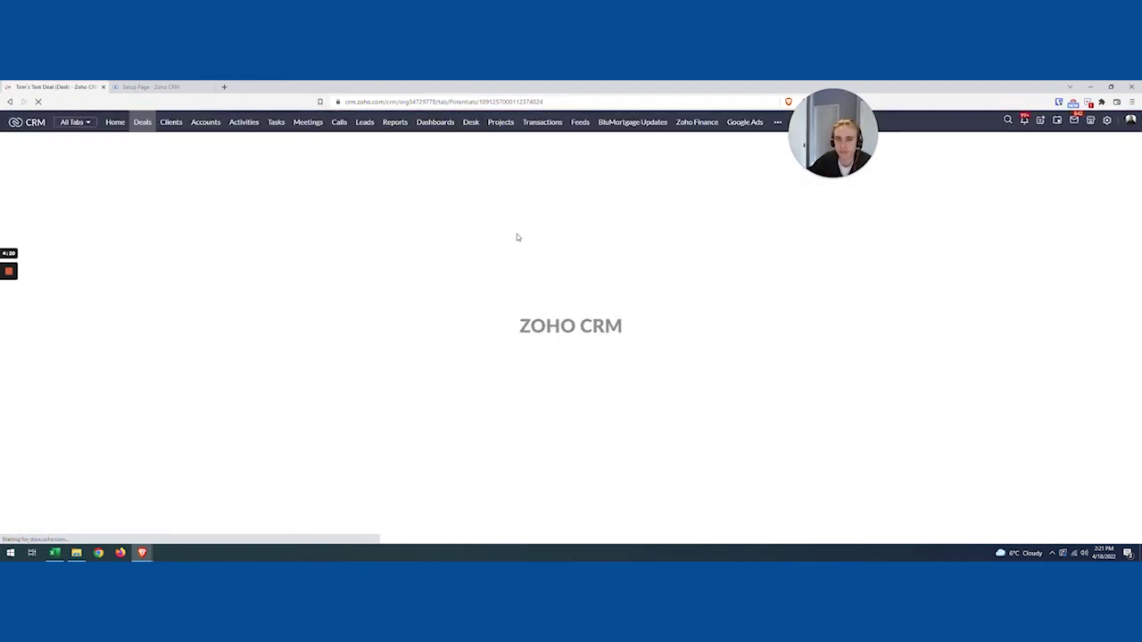
pyautogui.scroll(-10, 519, 237)
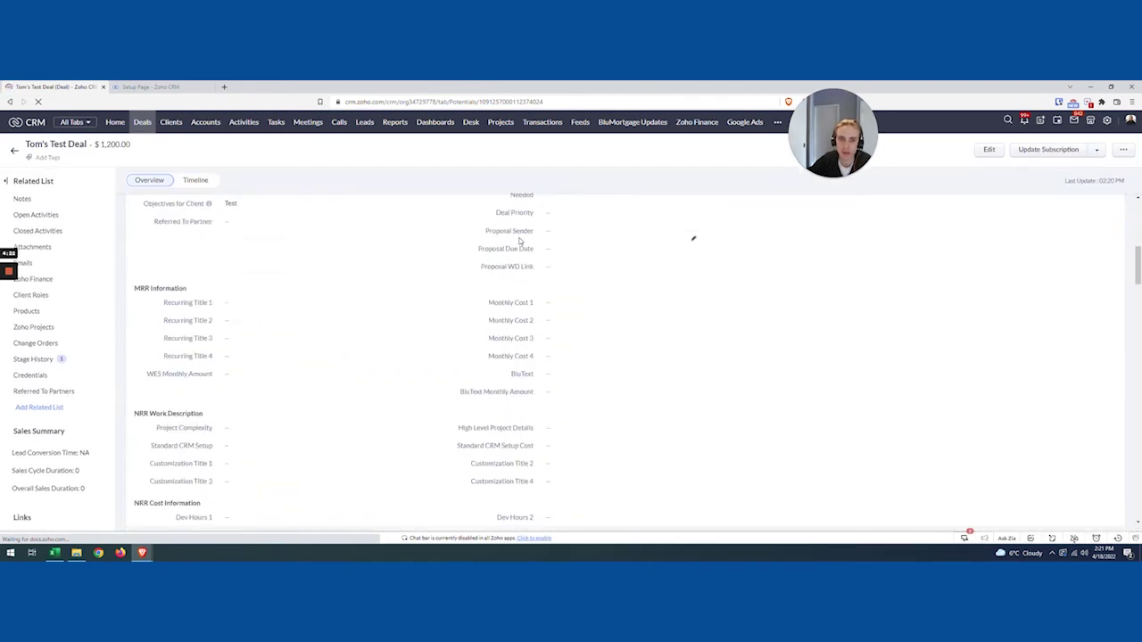
pyautogui.scroll(-12, 519, 241)
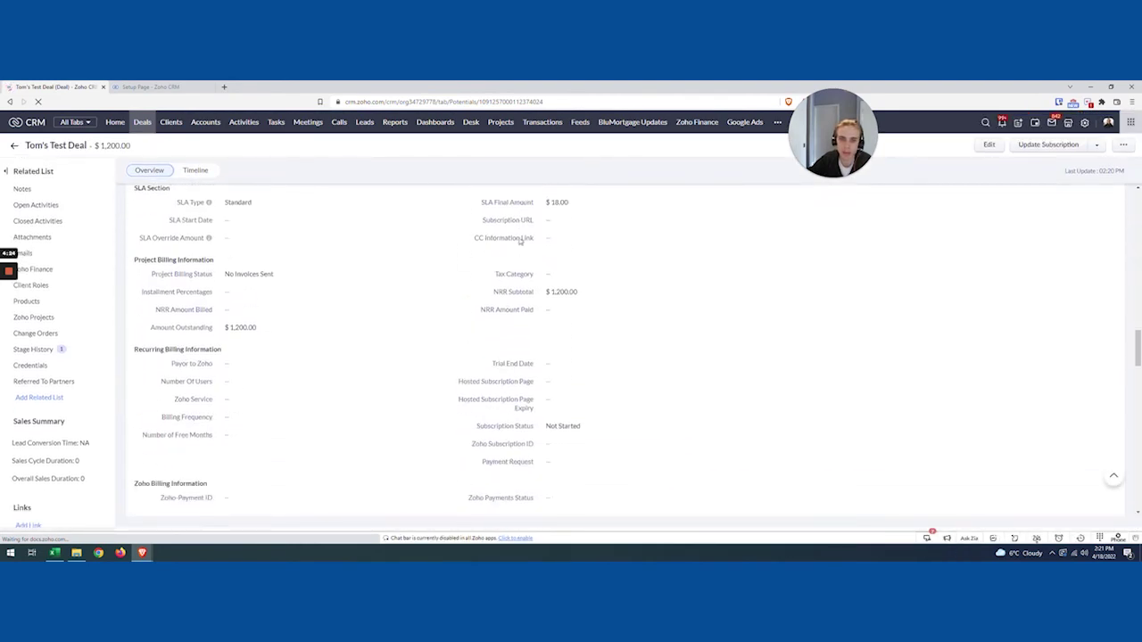
pyautogui.scroll(1, 555, 291)
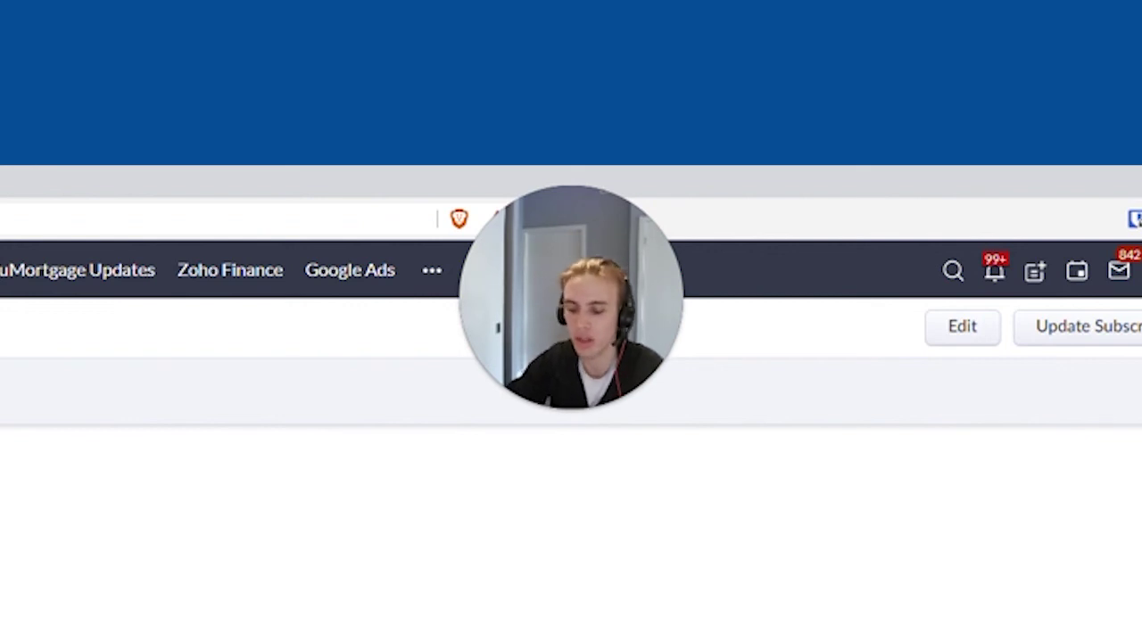
# - Open a new tab and enter bluroot.ca/wes/ in the address bar
pyautogui.hotkey('ctrl', 't')
pyautogui.write('bluroot.ca')
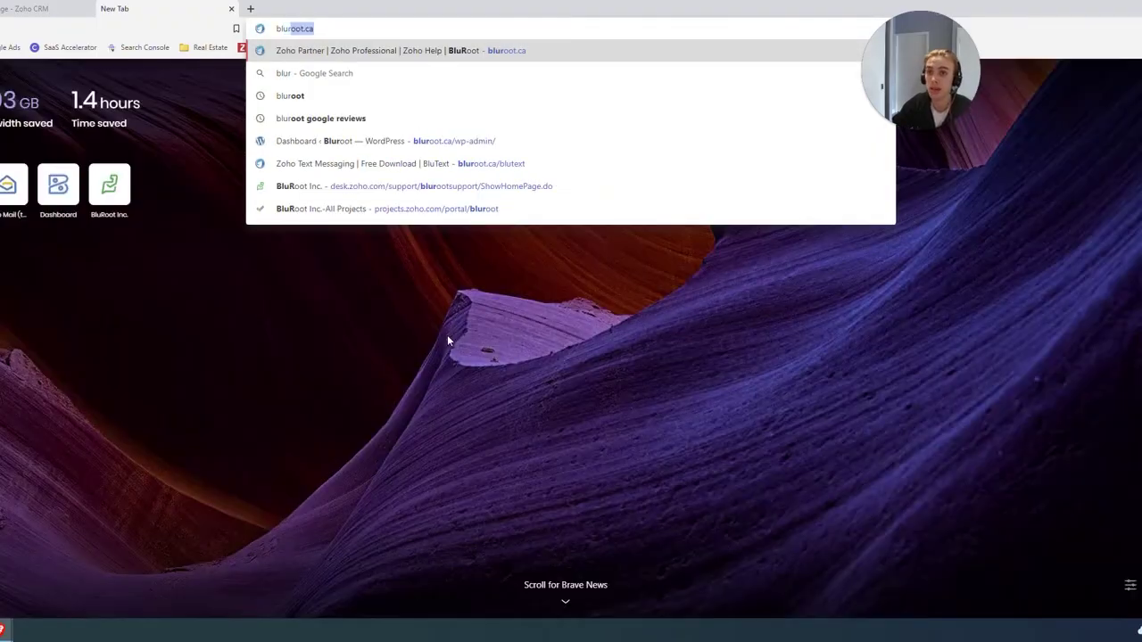
pyautogui.write('/wes/')
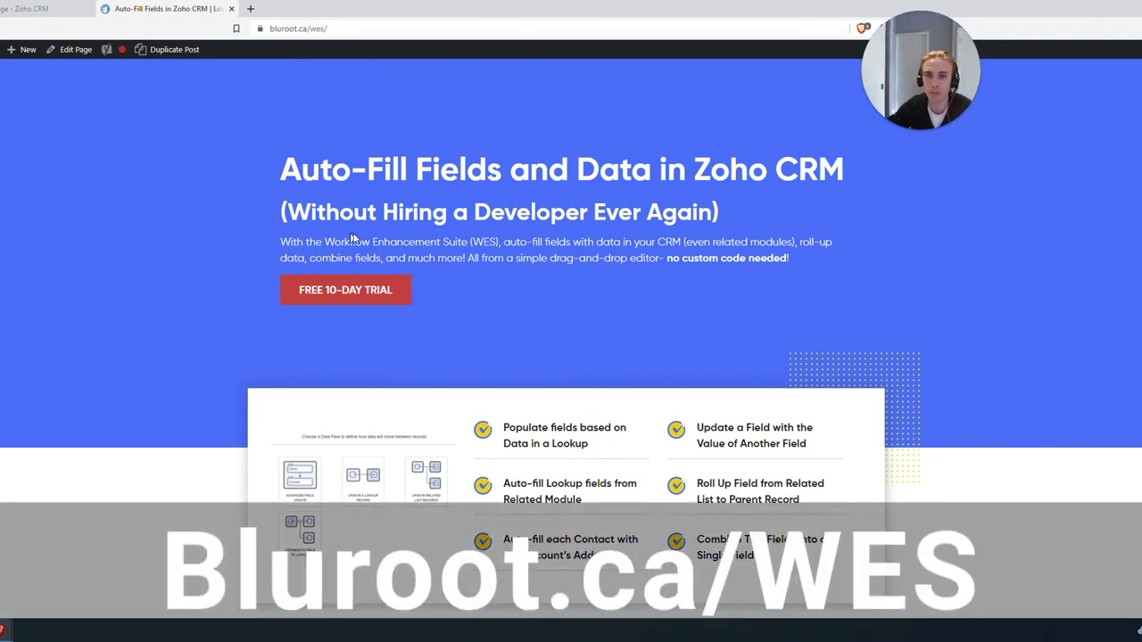
pyautogui.scroll(-1, 486, 251)
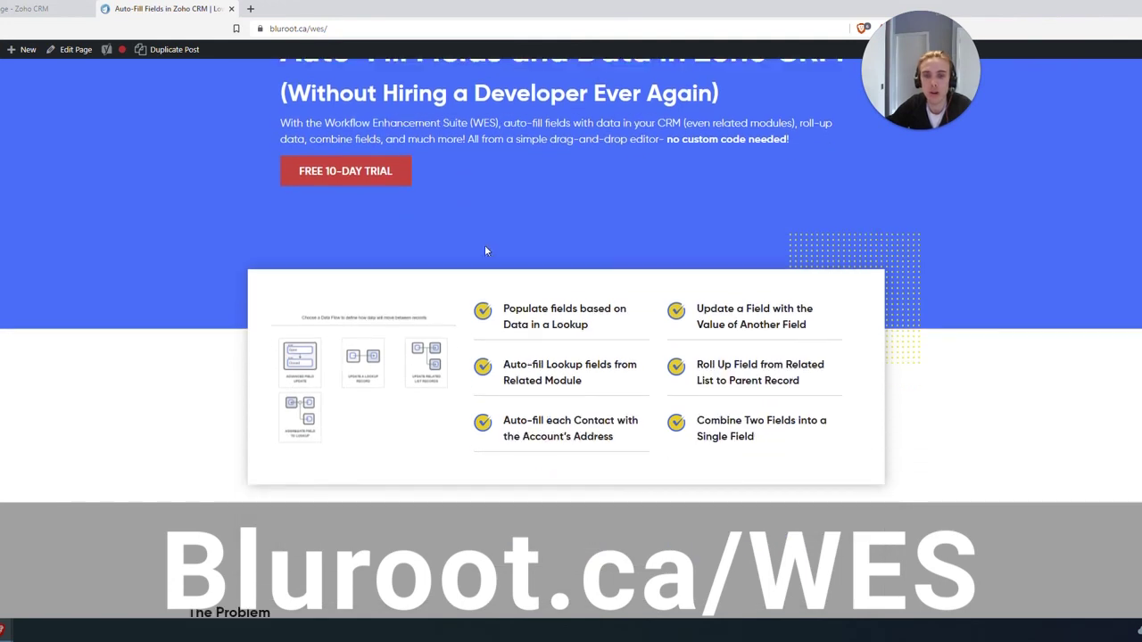
pyautogui.moveTo(701, 309); pyautogui.dragTo(797, 327)
pyautogui.click(797, 327)
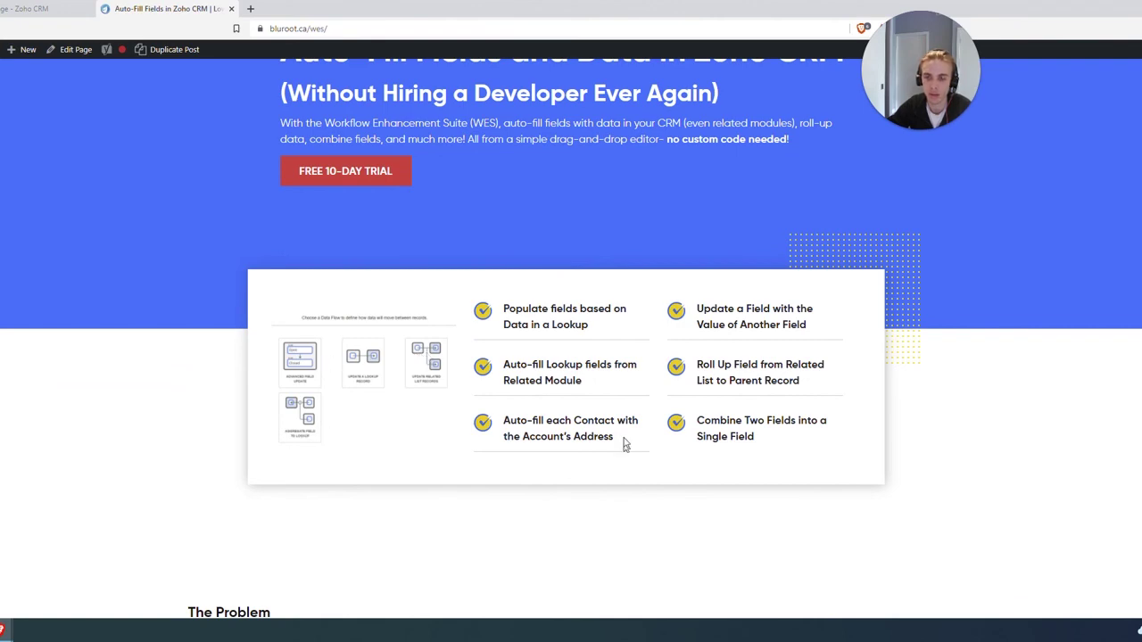
pyautogui.scroll(-2, 623, 435)
pyautogui.scroll(-12, 623, 436)
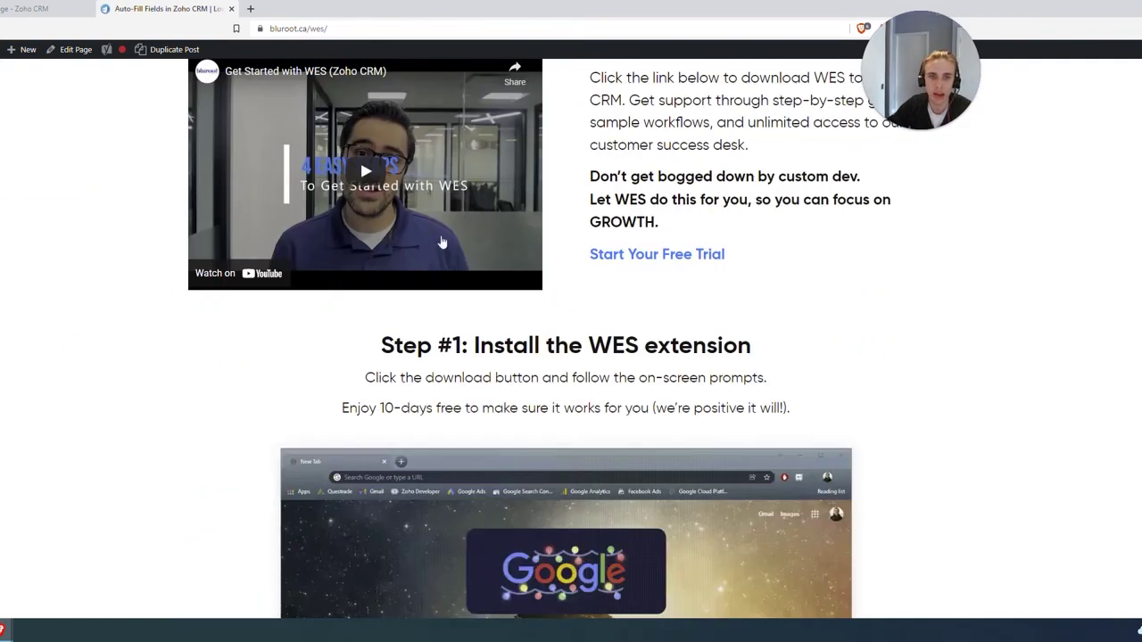
pyautogui.scroll(-15, 448, 259)
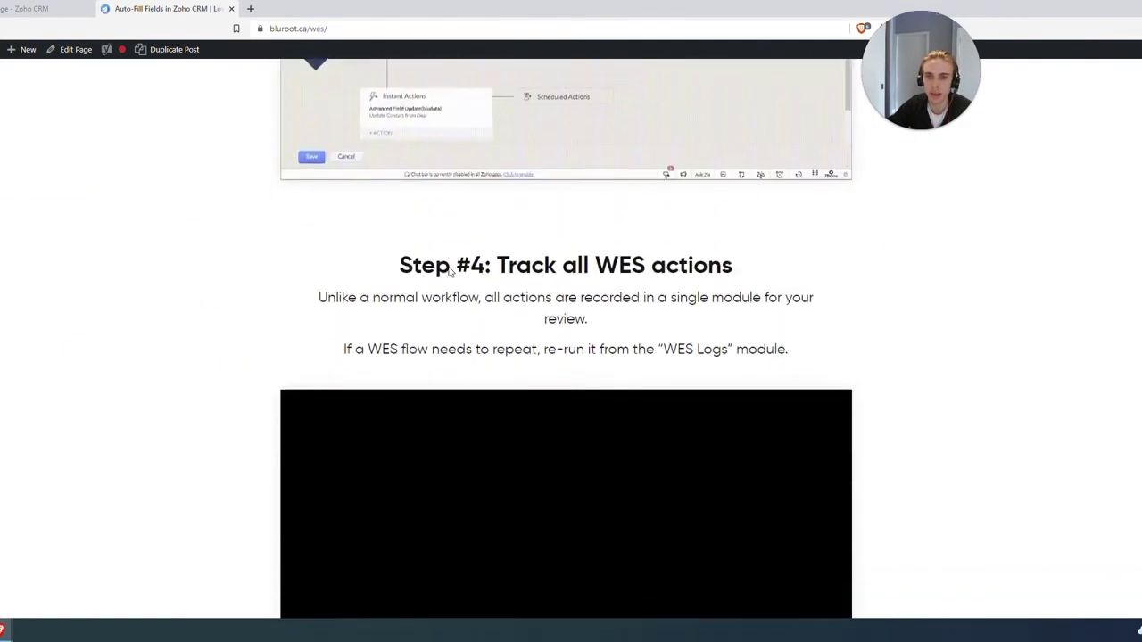
pyautogui.scroll(-4, 449, 271)
pyautogui.scroll(-2, 542, 309)
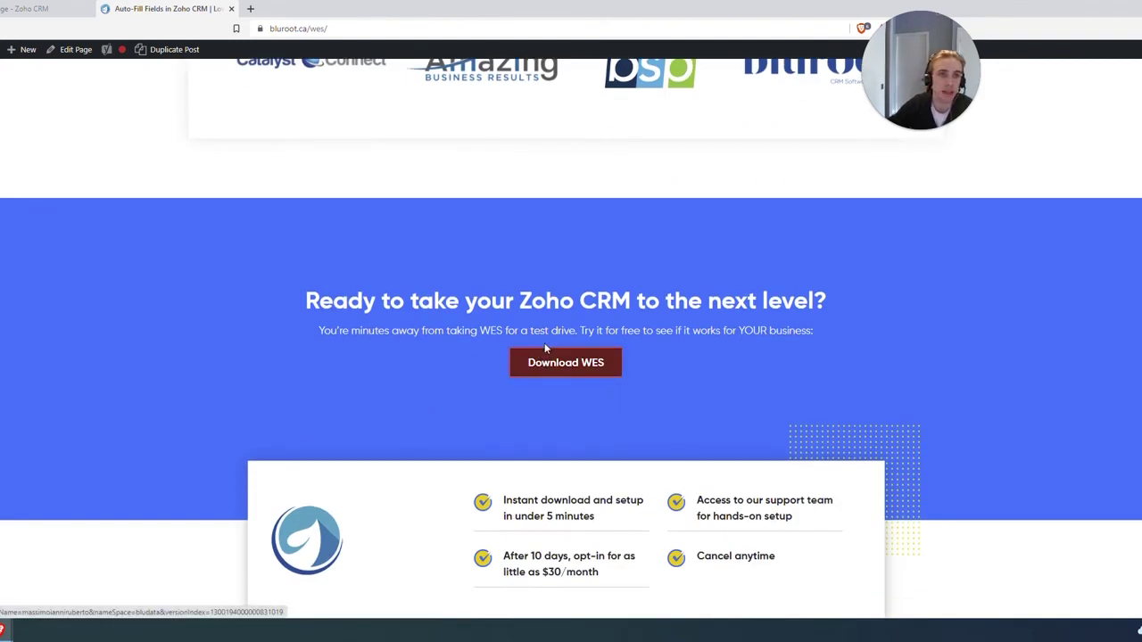
pyautogui.scroll(2, 545, 343)
pyautogui.scroll(20, 546, 348)
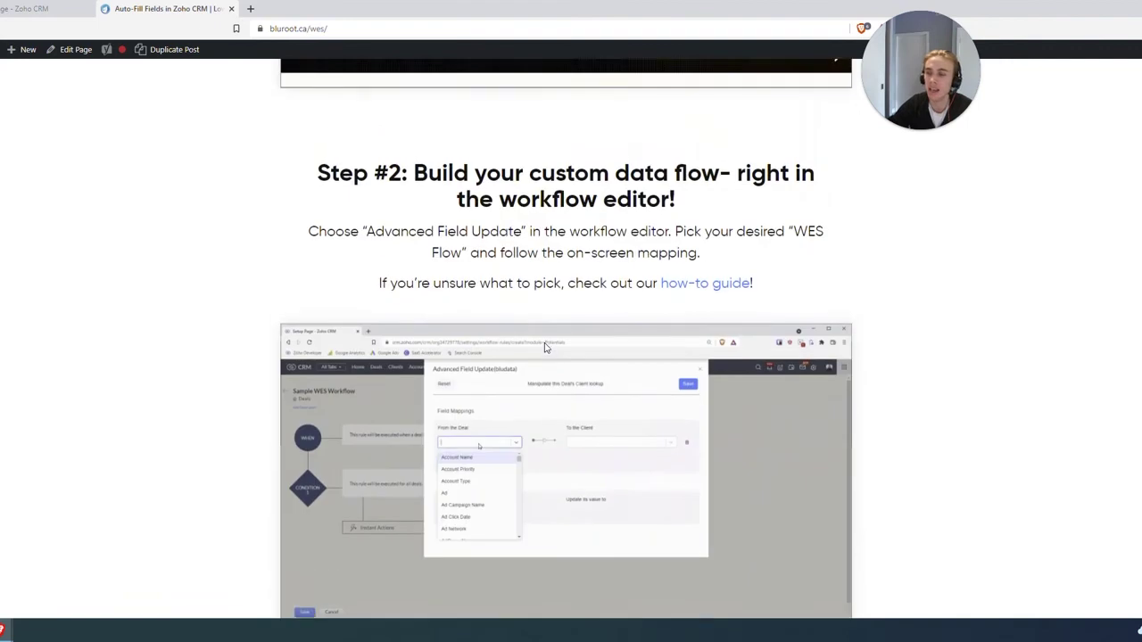
pyautogui.scroll(15, 542, 341)
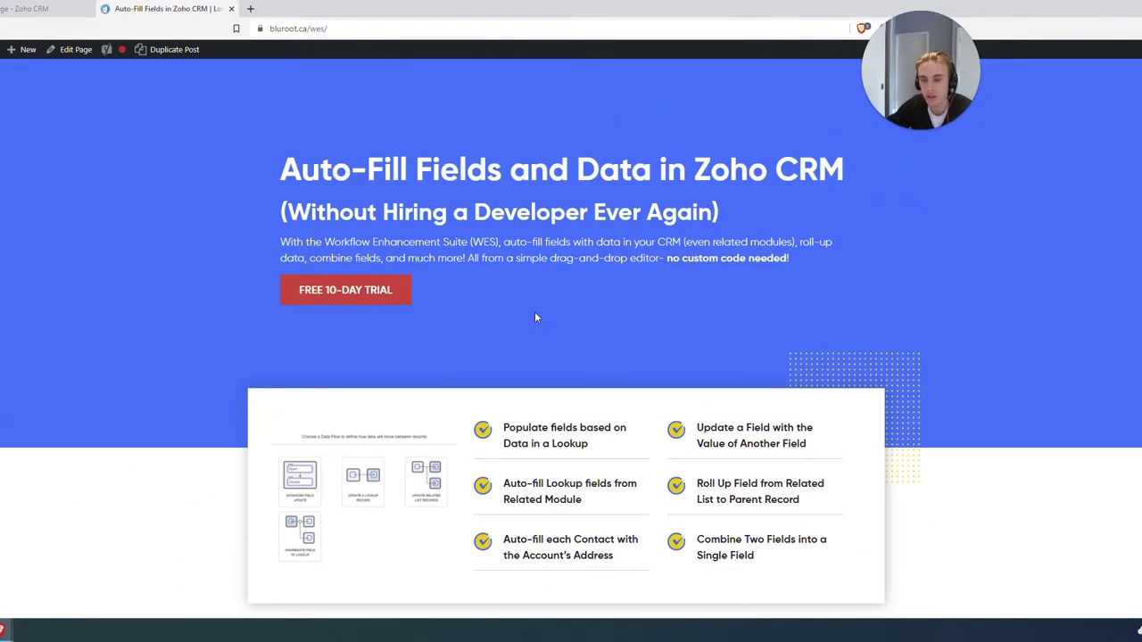